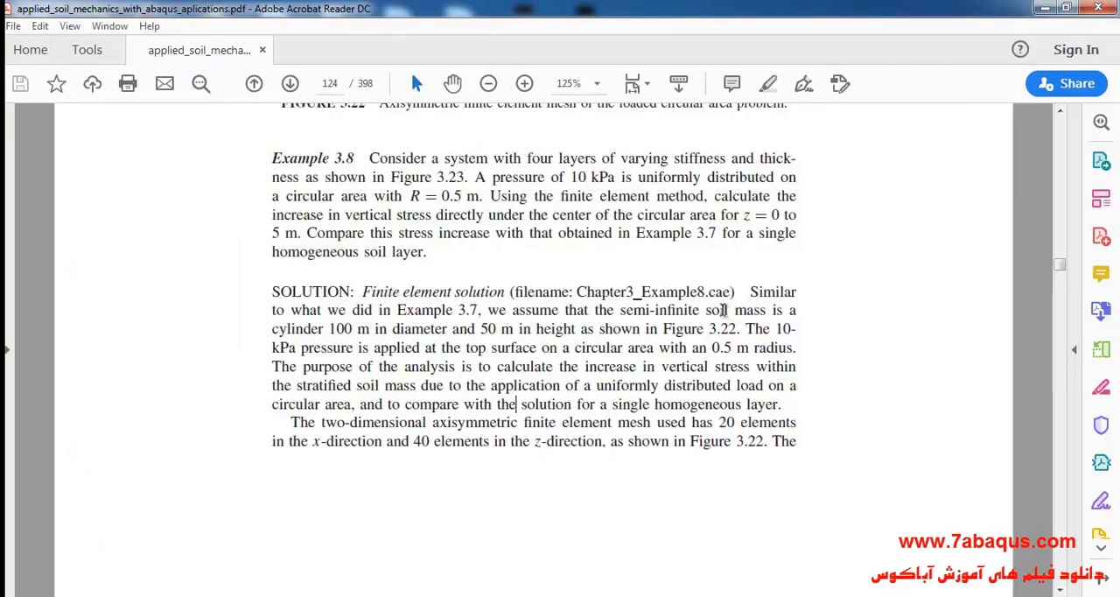
# Step: Read the diameter and height of the cylindrical soil mass in the Example 3.8 solution text
pyautogui.moveTo(723, 311); pyautogui.dragTo(746, 312)
pyautogui.moveTo(412, 310); pyautogui.dragTo(399, 313)
pyautogui.moveTo(274, 331); pyautogui.dragTo(575, 331)
pyautogui.click(476, 341)
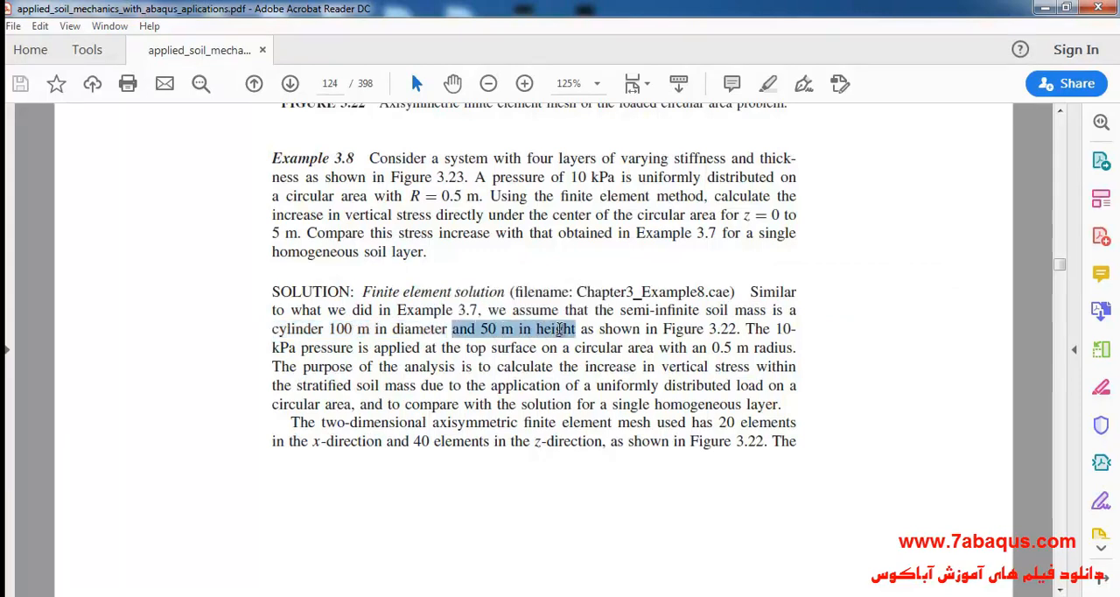
pyautogui.moveTo(272, 331); pyautogui.dragTo(571, 332)
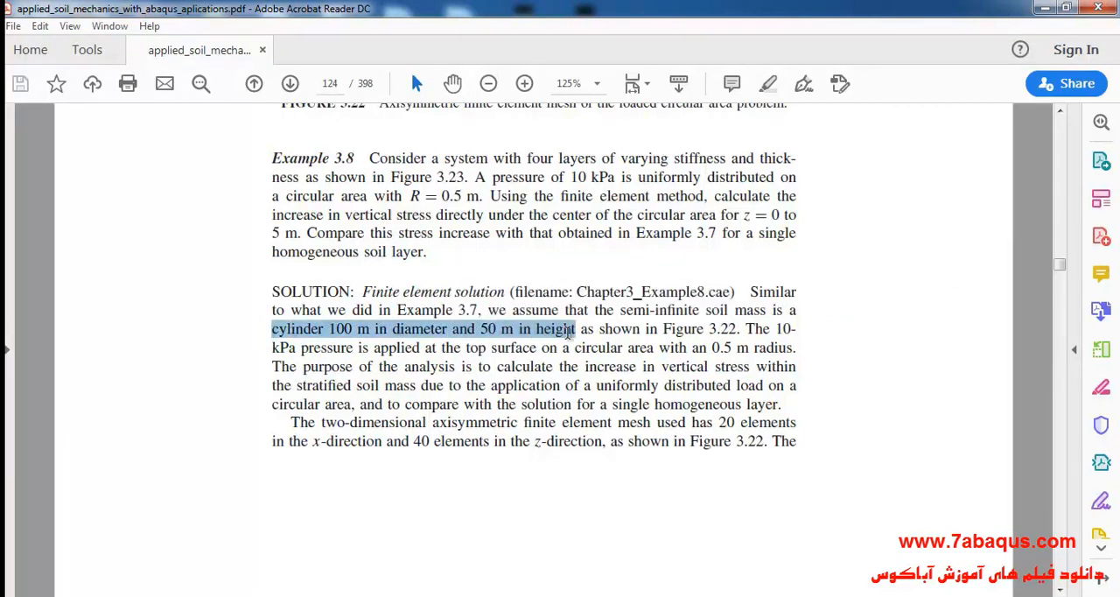
pyautogui.click(451, 354)
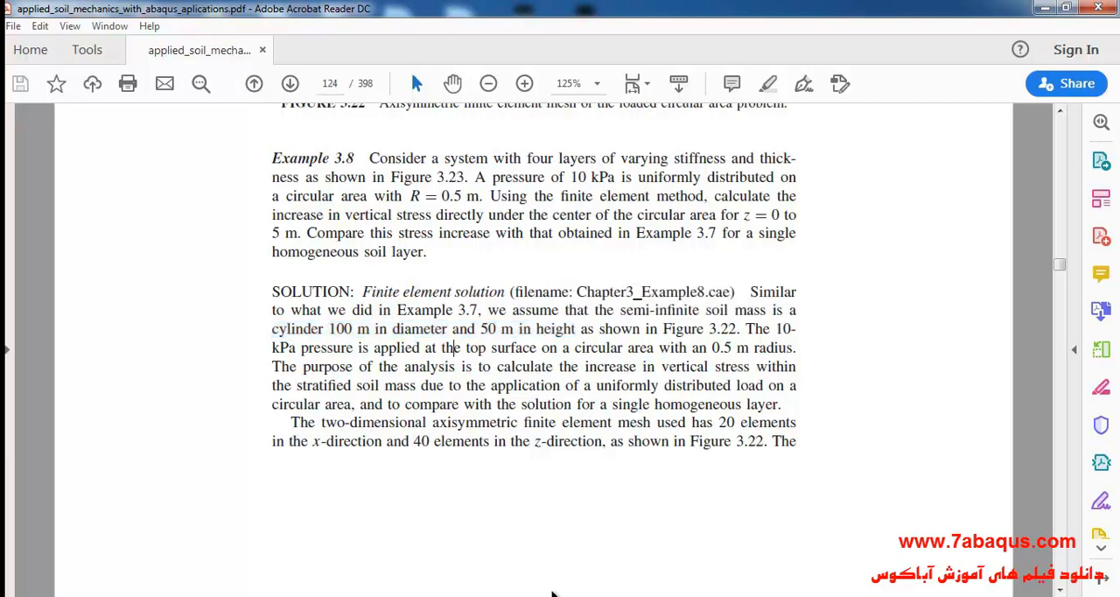
# Step: Switch to Abaqus/CAE and dimension the sketched rectangle's height as 50
pyautogui.click(541, 595)
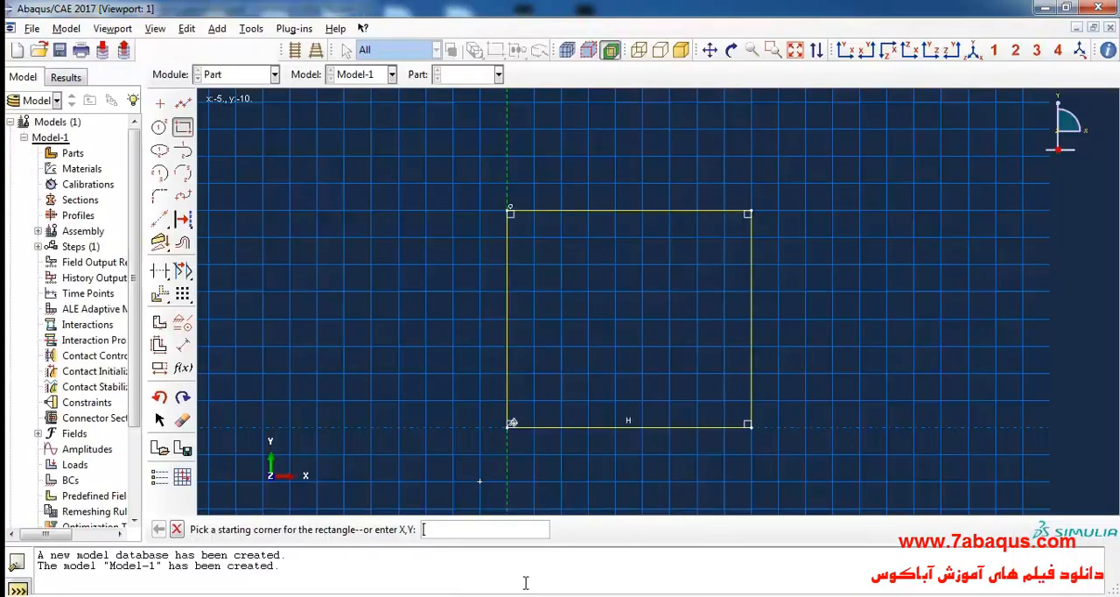
pyautogui.click(182, 345)
pyautogui.click(750, 337)
pyautogui.click(810, 341)
pyautogui.write('50')
pyautogui.press('Return')
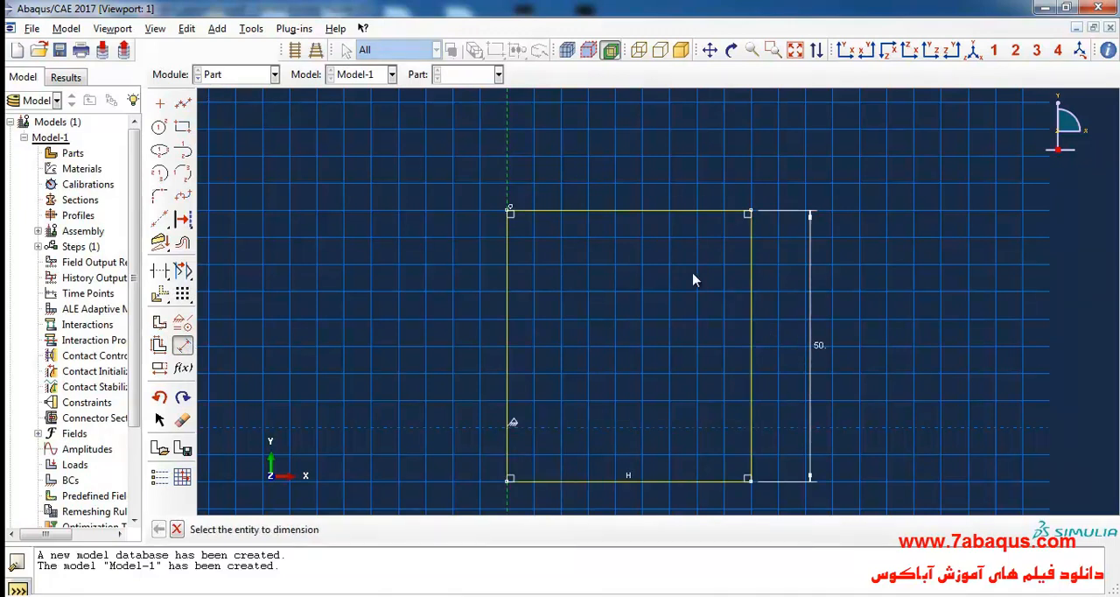
# Step: Dimension the rectangle's width as 50 and finish the sketch to create the soil part
pyautogui.click(638, 212)
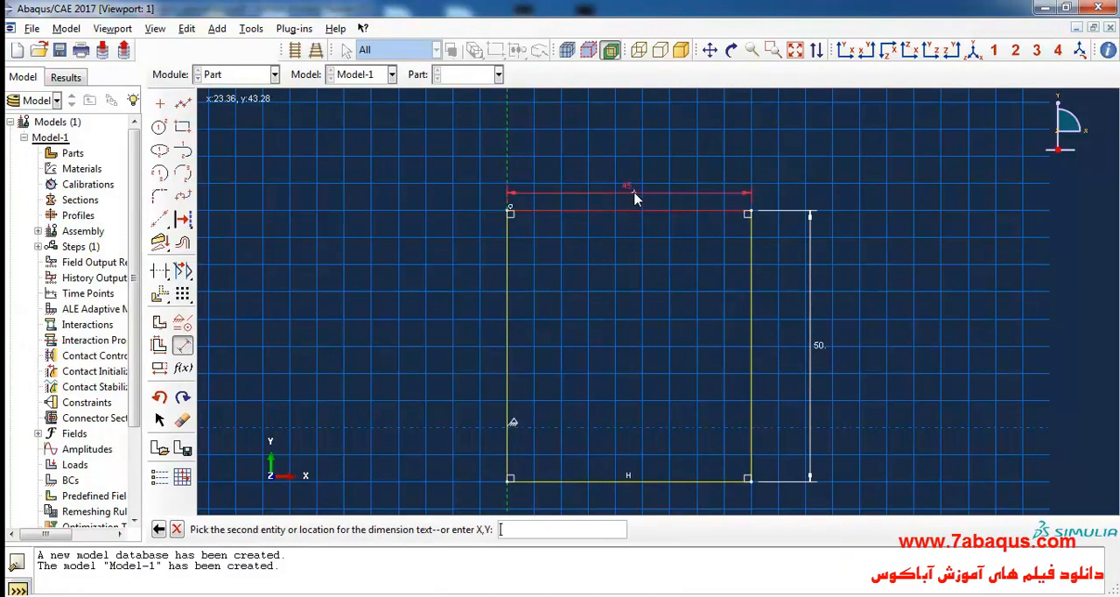
pyautogui.click(628, 182)
pyautogui.write('50')
pyautogui.press('Return')
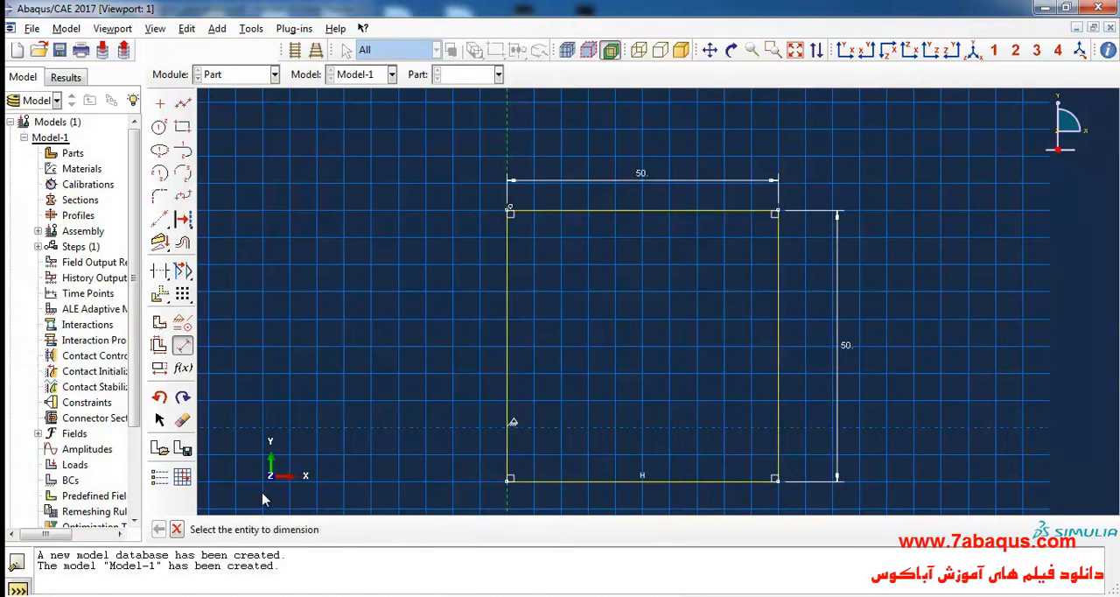
pyautogui.click(175, 529)
pyautogui.click(371, 529)
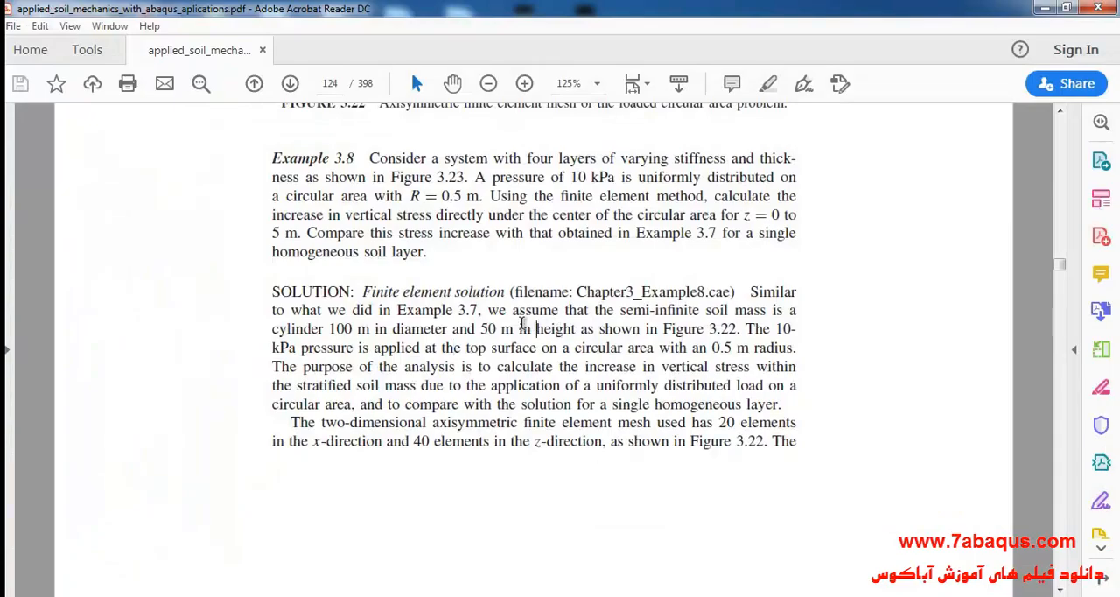
# Step: Switch to the PDF and examine the names and thicknesses of the four layers in Figure 3.23
pyautogui.scroll(-10, 525, 328)
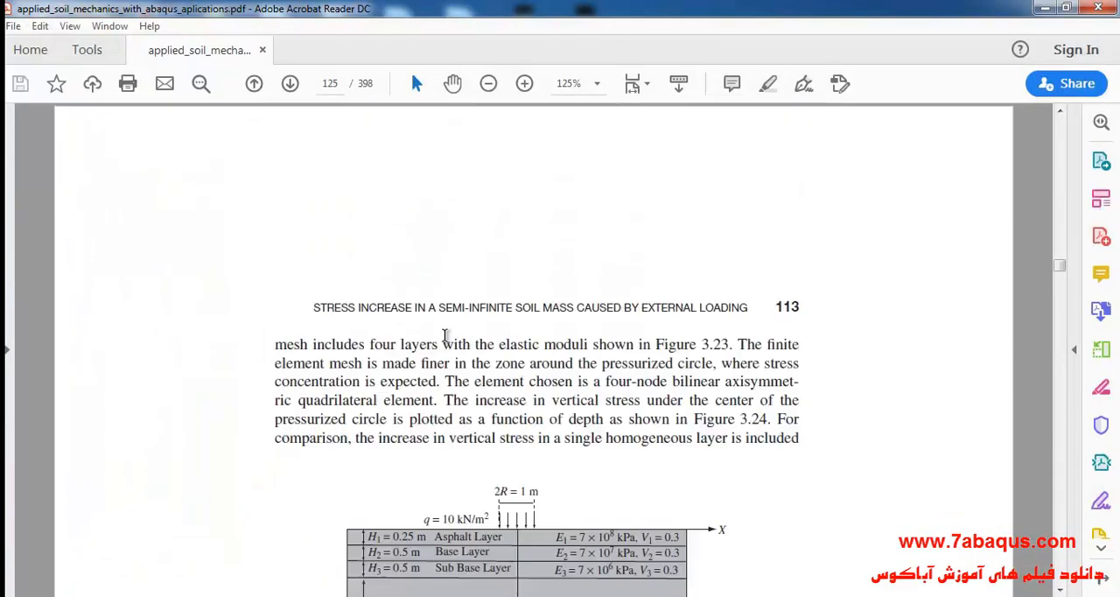
pyautogui.scroll(-1, 427, 315)
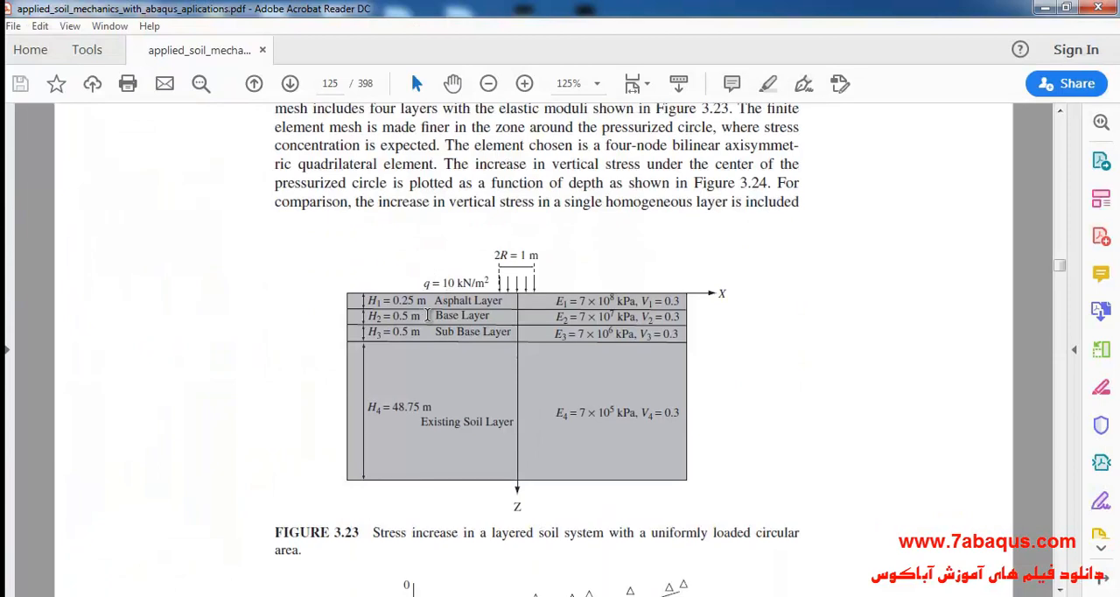
pyautogui.moveTo(402, 309); pyautogui.dragTo(501, 300)
pyautogui.click(433, 316)
pyautogui.moveTo(435, 315); pyautogui.dragTo(487, 332)
pyautogui.moveTo(423, 422); pyautogui.dragTo(483, 421)
pyautogui.click(446, 326)
pyautogui.moveTo(369, 300); pyautogui.dragTo(423, 335)
pyautogui.click(397, 407)
pyautogui.moveTo(370, 407); pyautogui.dragTo(432, 407)
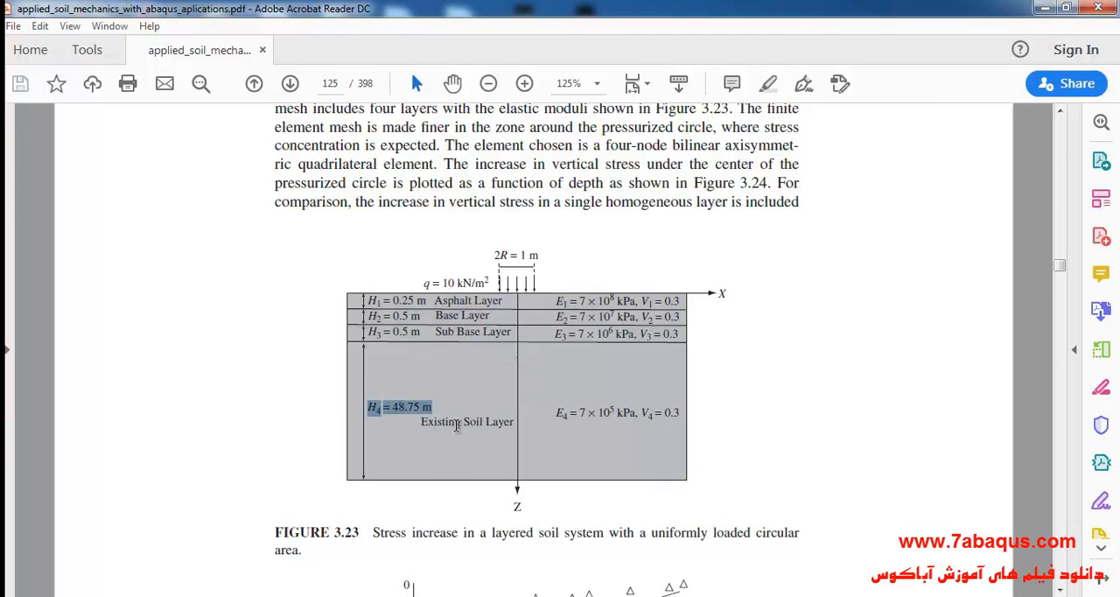
pyautogui.click(456, 425)
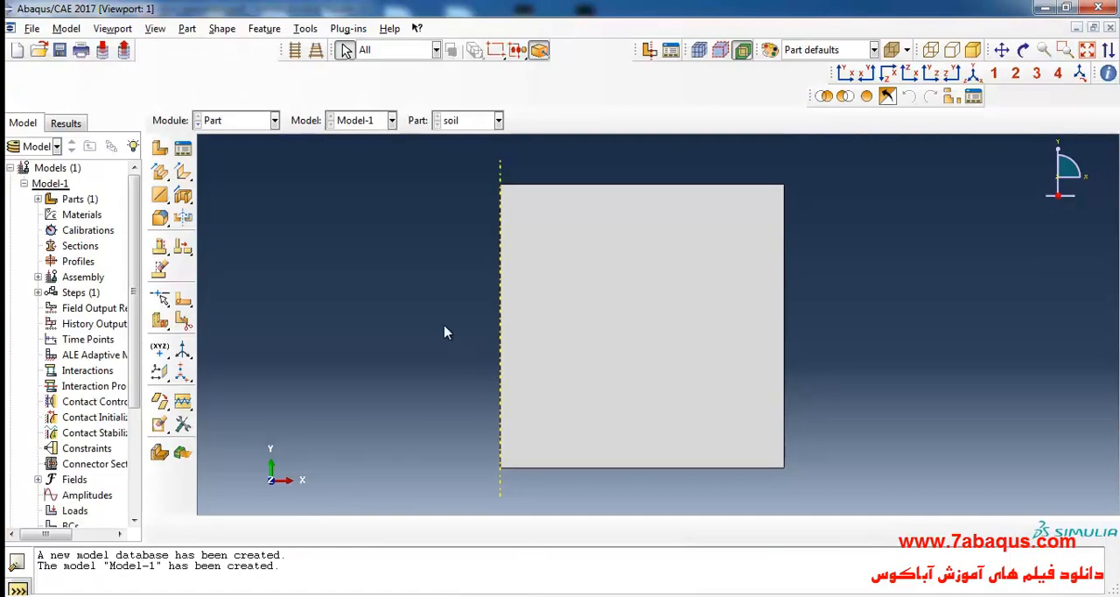
# Step: Return to Abaqus/CAE and start a face partition of the soil part using the Sketch method
pyautogui.click(308, 30)
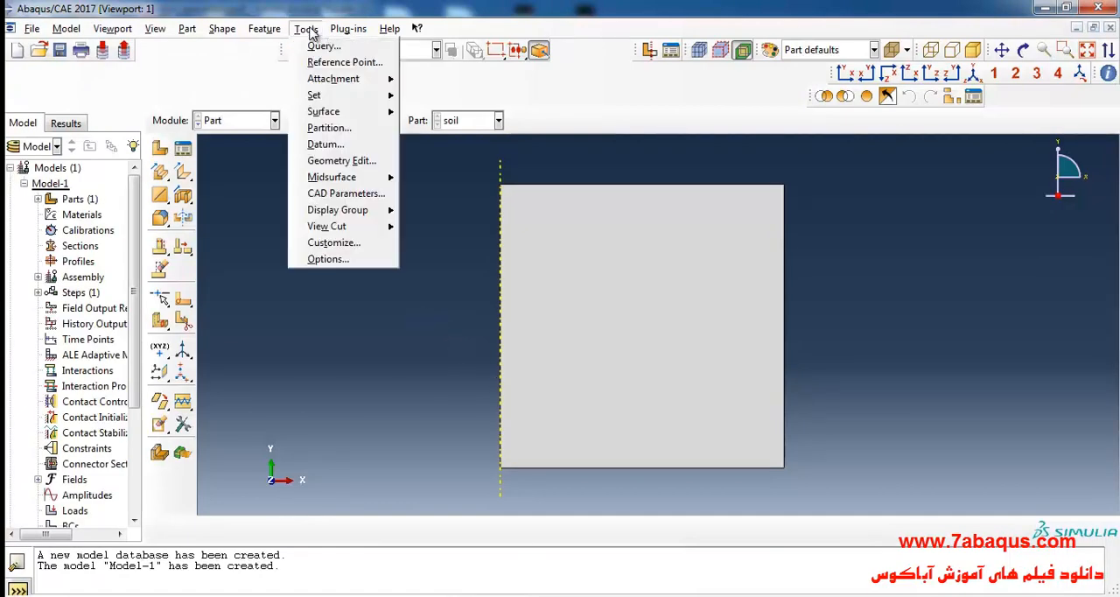
pyautogui.click(322, 128)
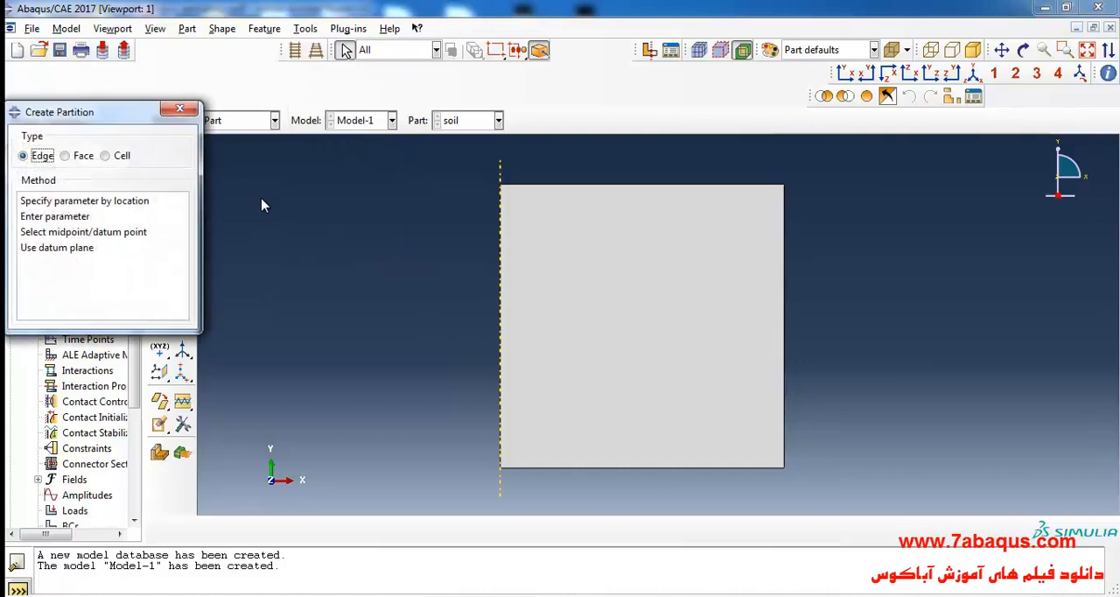
pyautogui.click(79, 159)
pyautogui.click(62, 202)
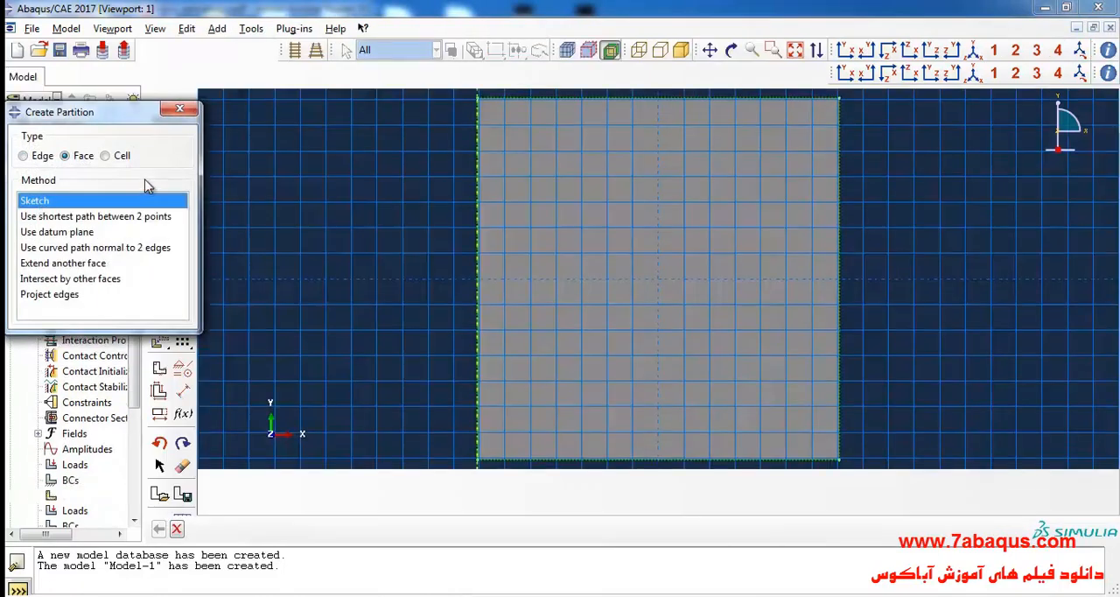
pyautogui.click(179, 110)
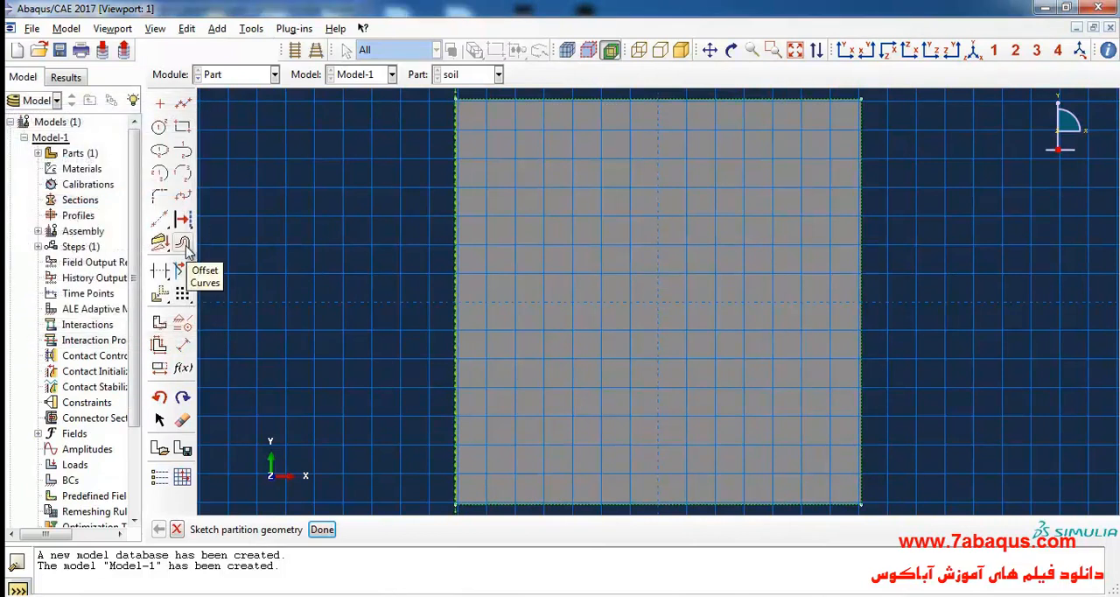
# Step: Offset the soil face's top edge 0.25 downward to mark the underside of the asphalt layer
pyautogui.click(183, 244)
pyautogui.scroll(-2, 319, 278)
pyautogui.click(560, 138)
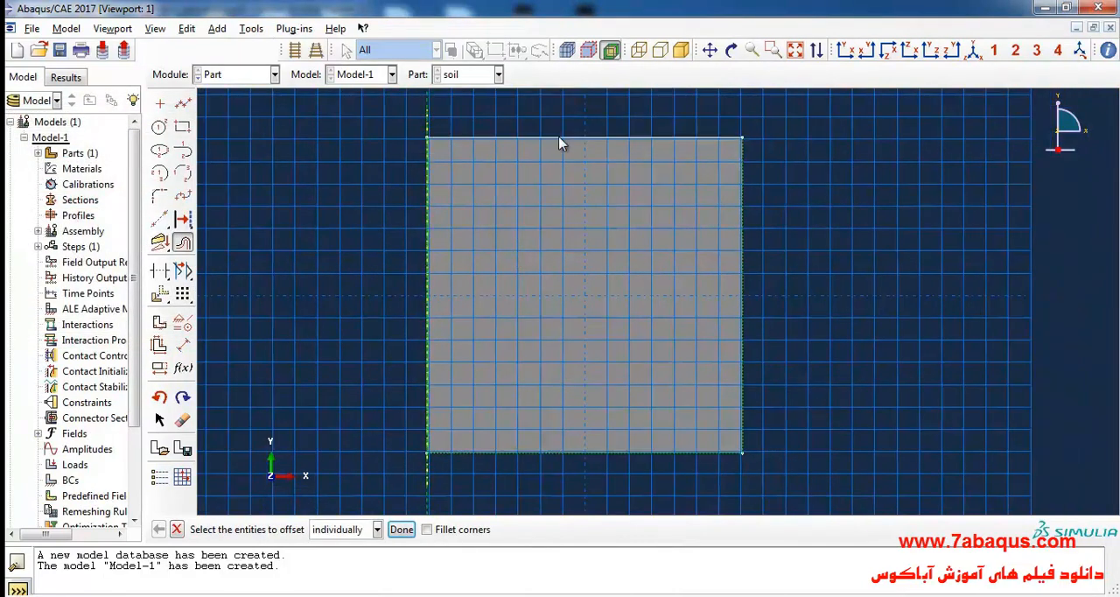
pyautogui.click(402, 532)
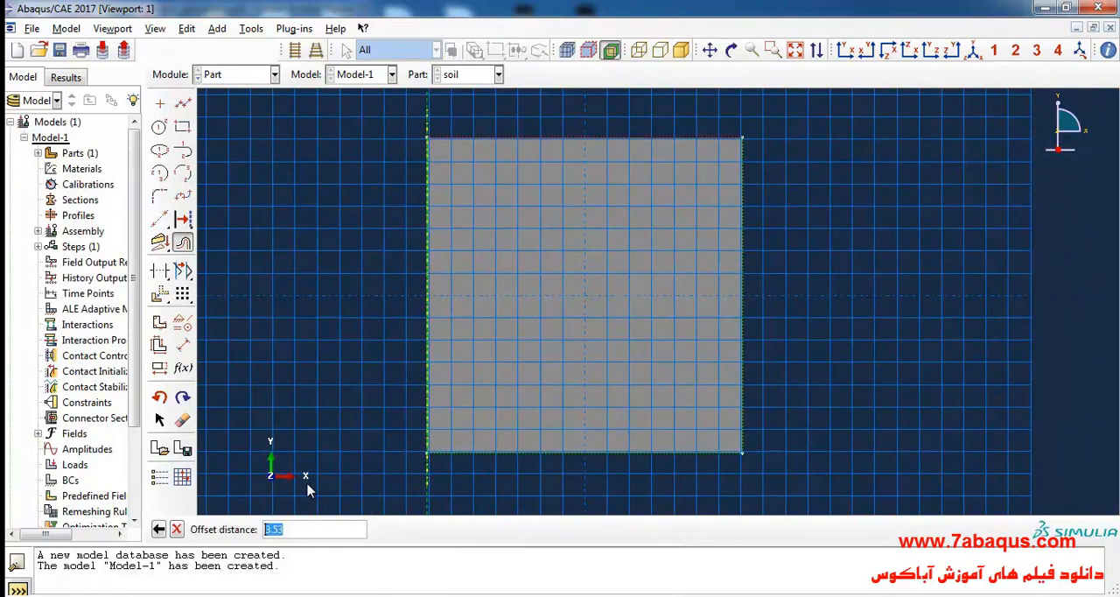
pyautogui.press('BackSpace')
pyautogui.press('Return')
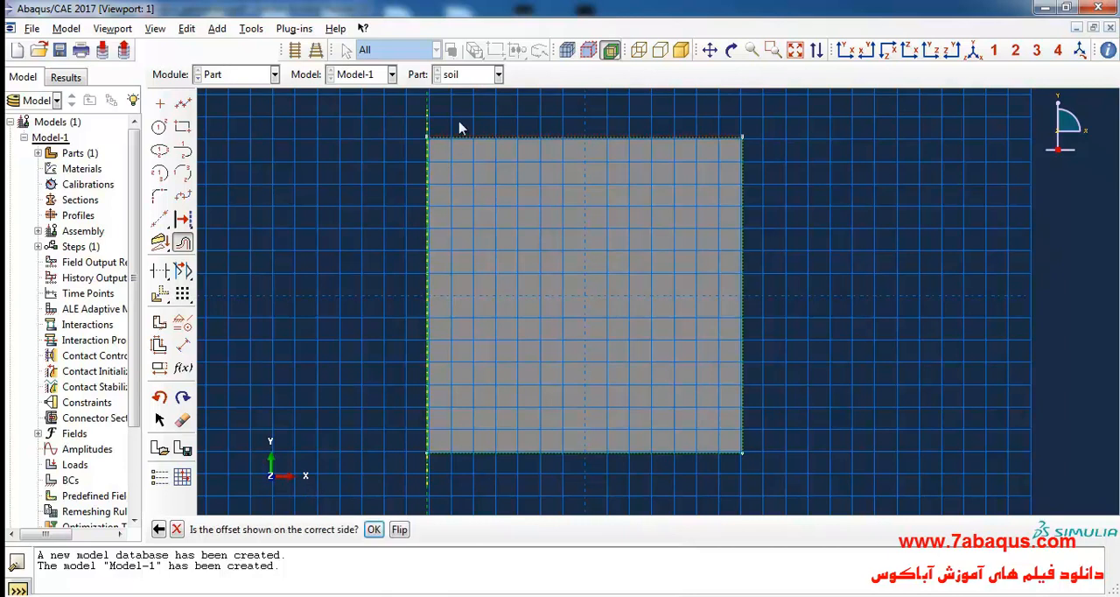
pyautogui.scroll(-8, 455, 131)
pyautogui.scroll(4, 448, 156)
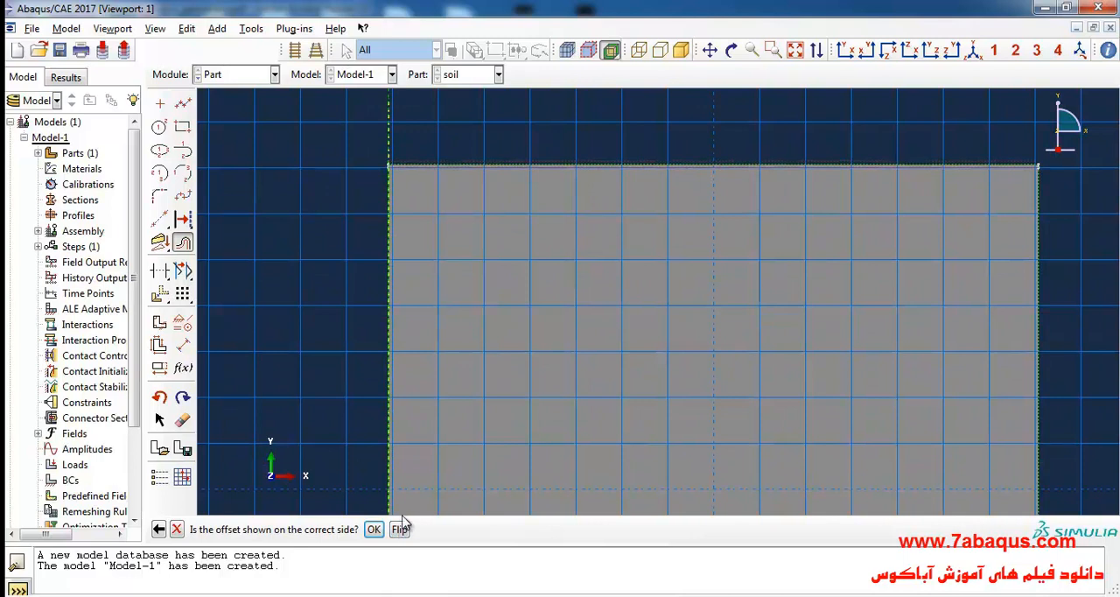
pyautogui.click(373, 528)
# Step: Offset the asphalt boundary line 0.5 downward to mark the underside of the base layer
pyautogui.scroll(-2, 408, 189)
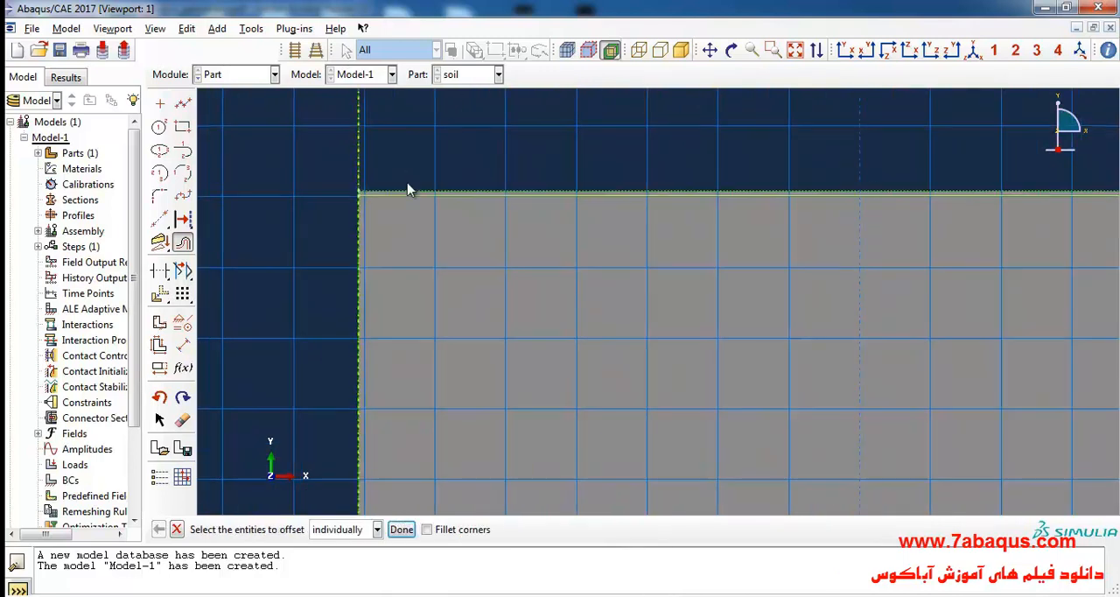
pyautogui.scroll(-2, 398, 179)
pyautogui.scroll(3, 413, 181)
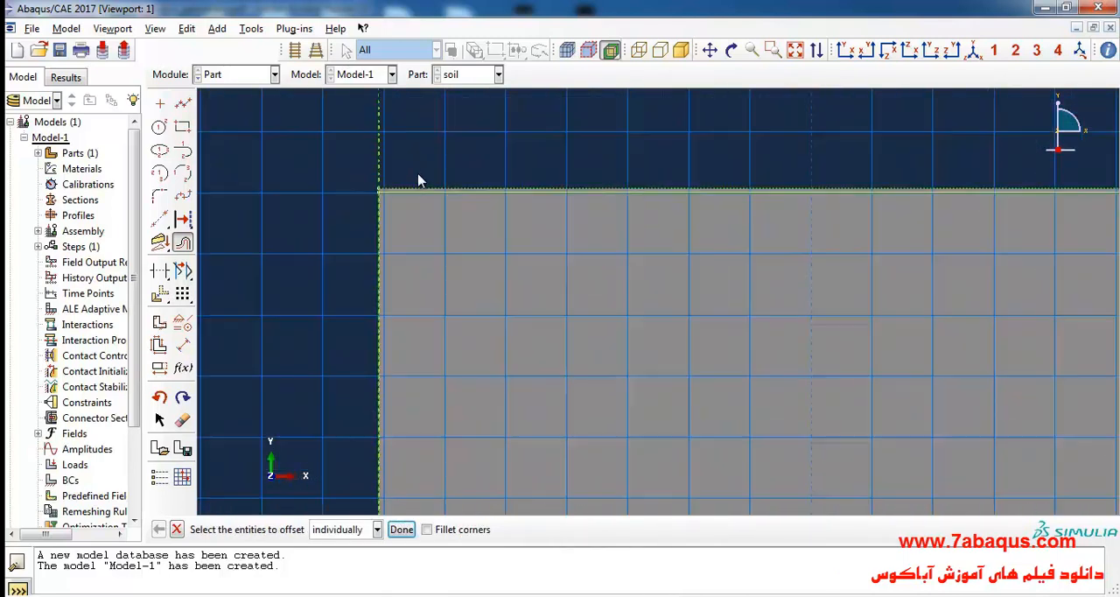
pyautogui.scroll(1, 418, 180)
pyautogui.scroll(-3, 452, 145)
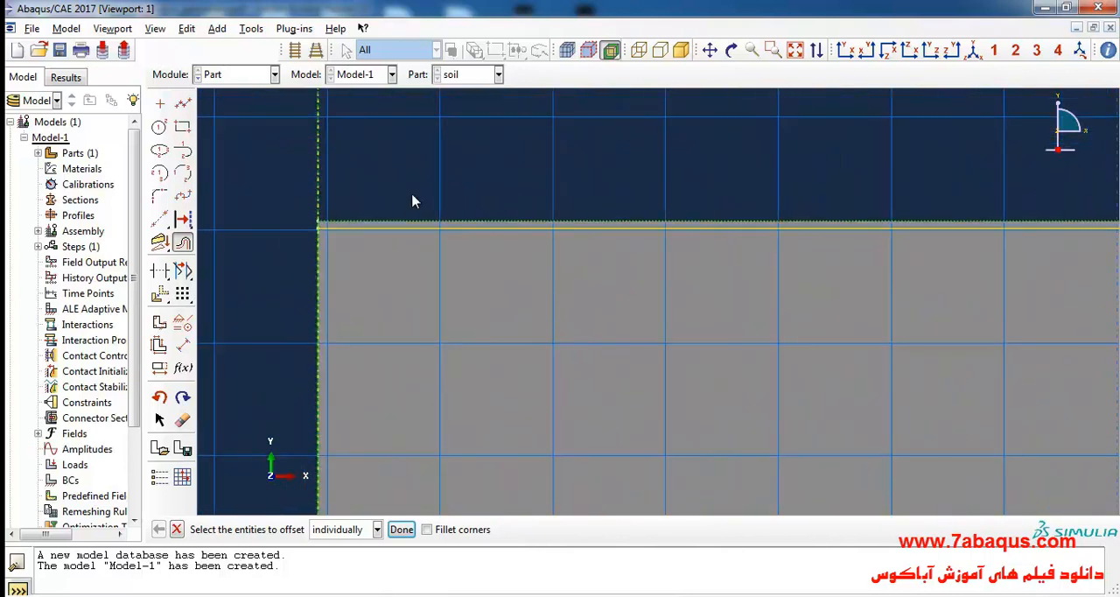
pyautogui.scroll(-2, 414, 201)
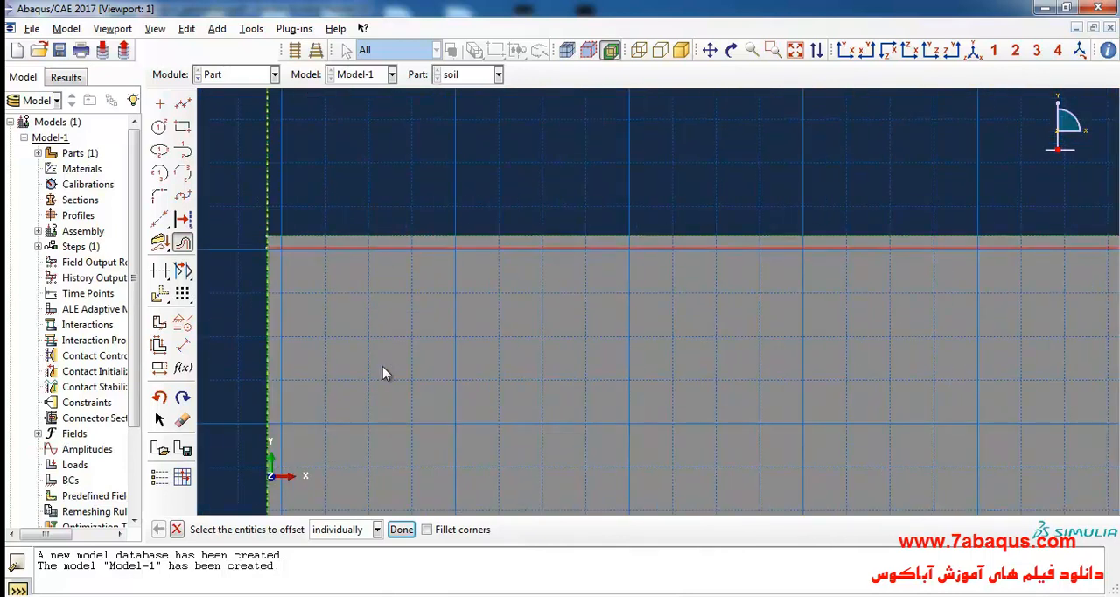
pyautogui.click(400, 528)
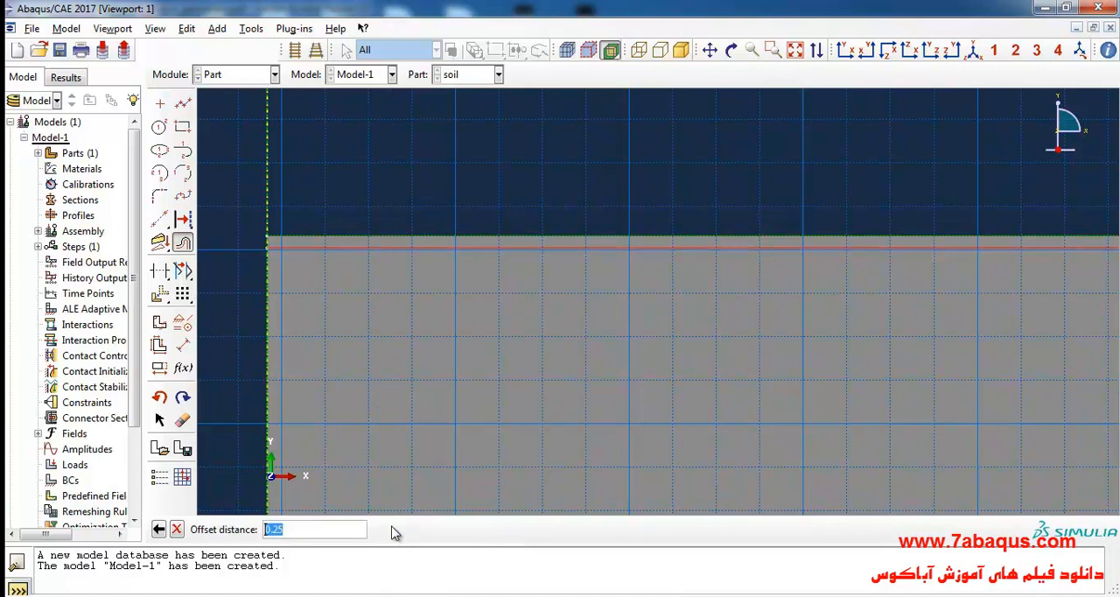
pyautogui.write('.')
pyautogui.press('Return')
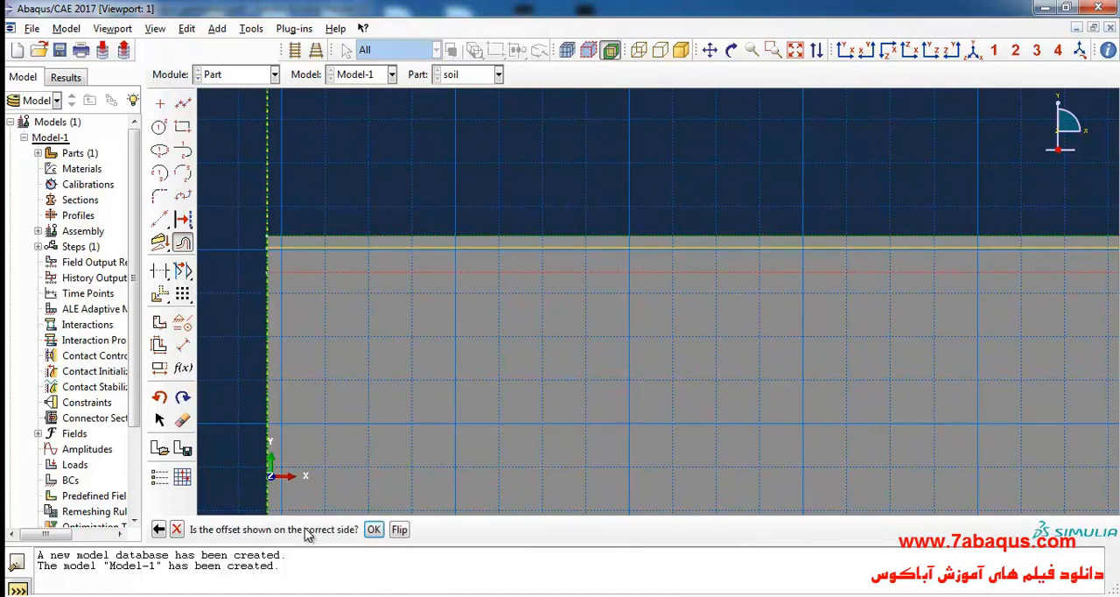
pyautogui.click(371, 530)
# Step: Offset the base layer's lower line 0.5 downward for the sub-base layer and complete the partition sketch
pyautogui.click(400, 274)
pyautogui.click(401, 530)
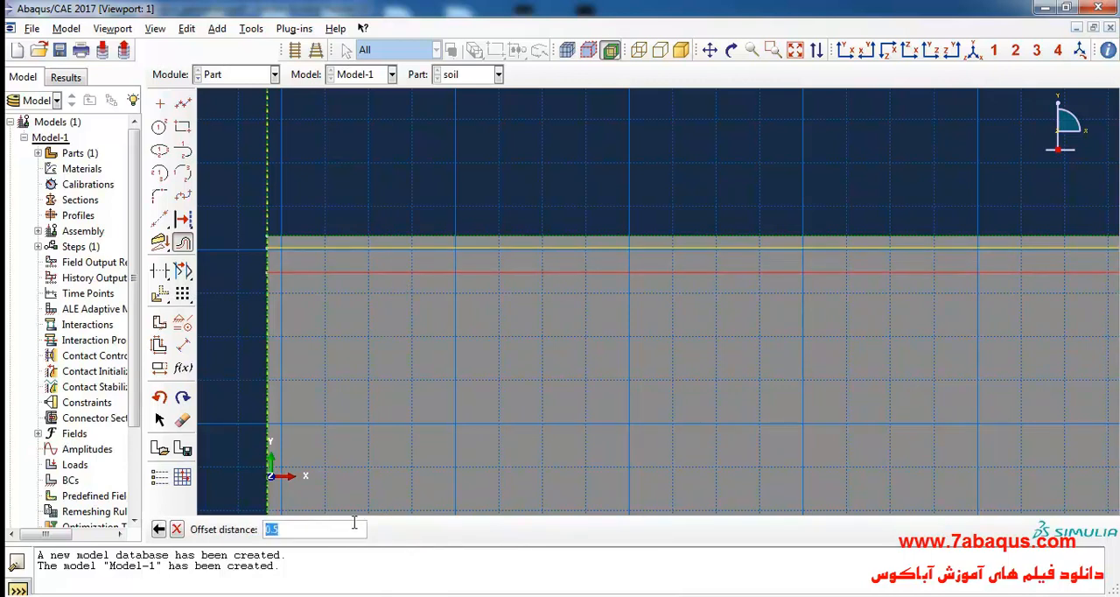
pyautogui.press('Return')
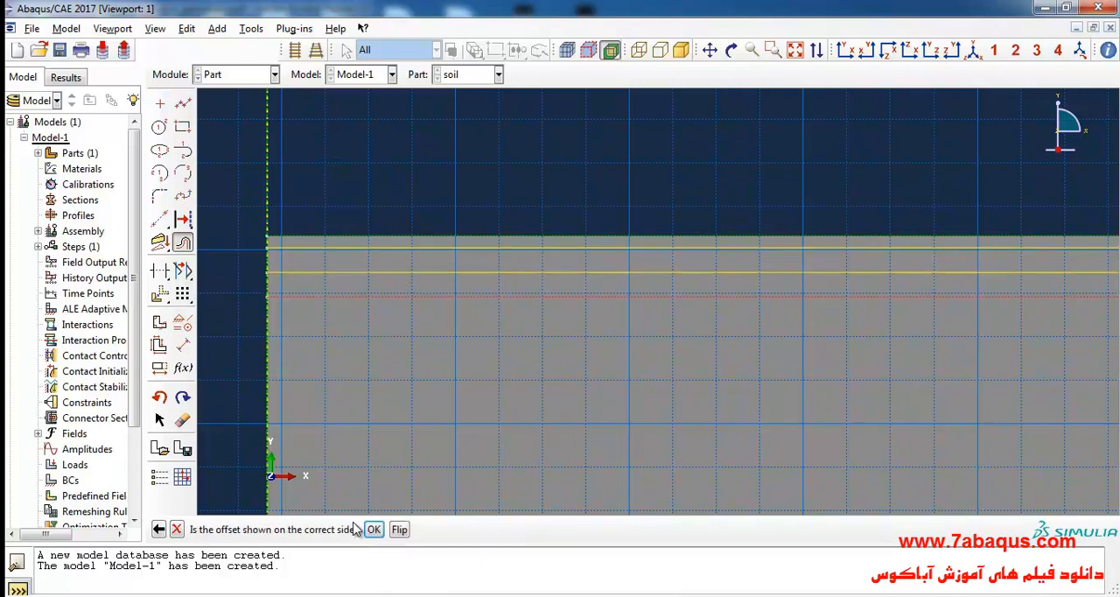
pyautogui.click(373, 530)
pyautogui.scroll(-3, 429, 362)
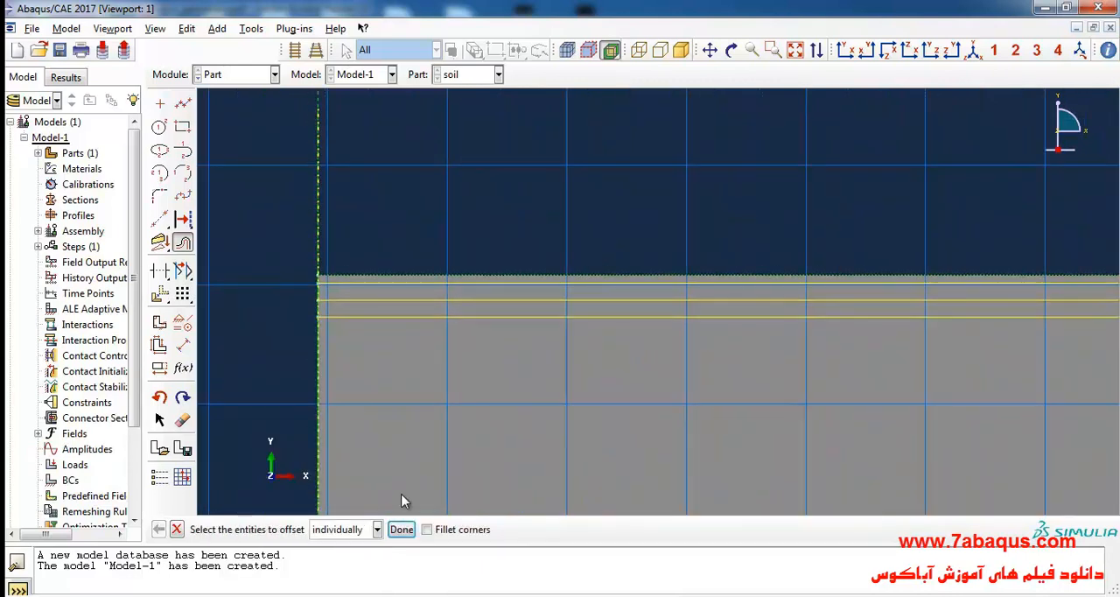
pyautogui.click(185, 270)
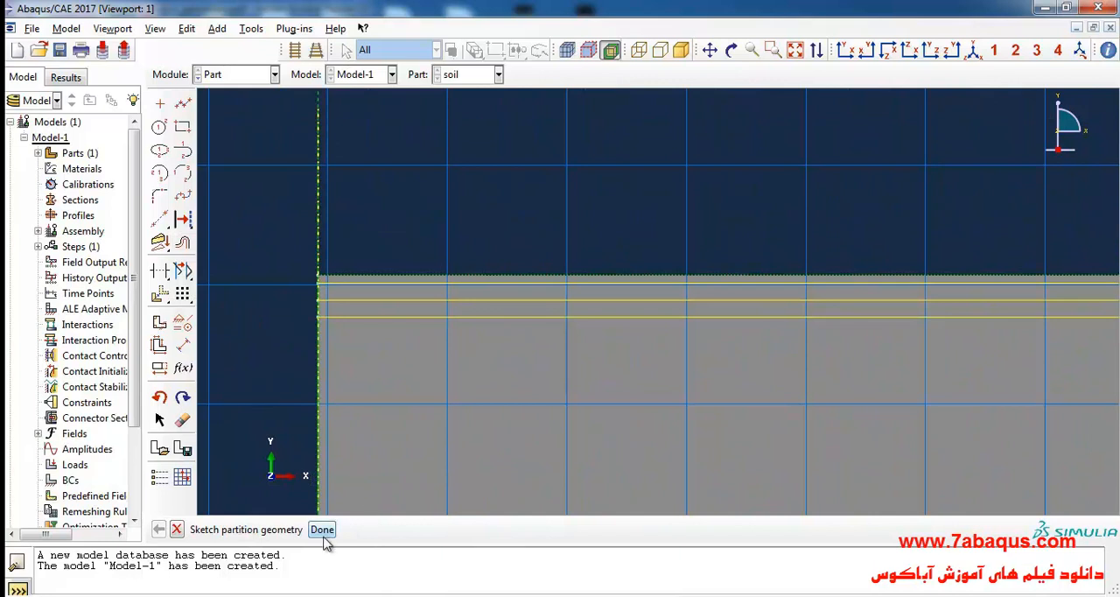
pyautogui.click(323, 529)
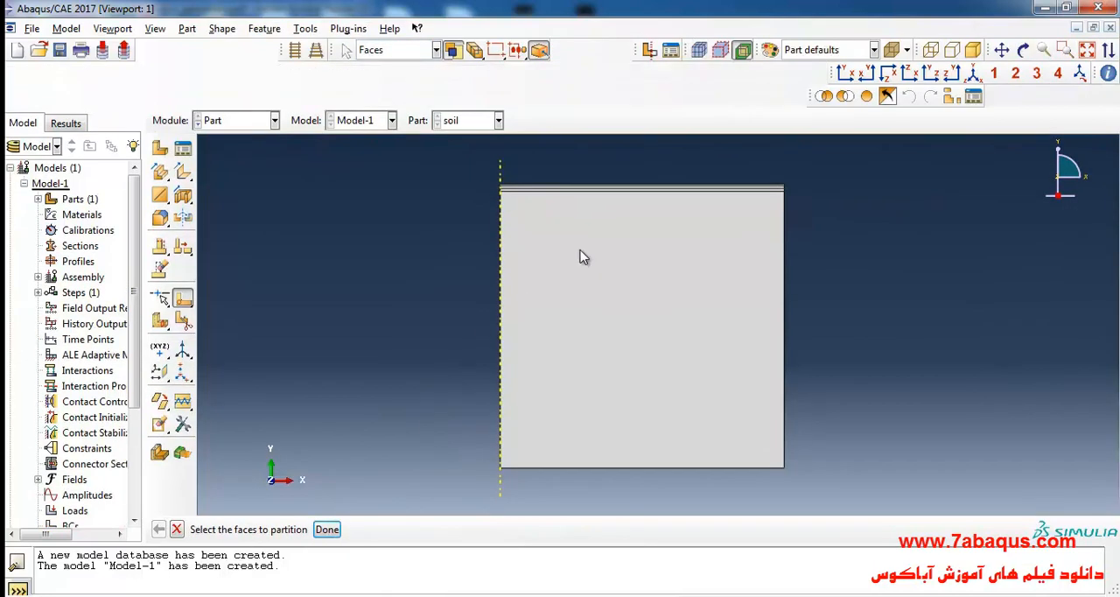
# Step: Examine the partitioned layer faces near the top of the soil part
pyautogui.scroll(5, 743, 158)
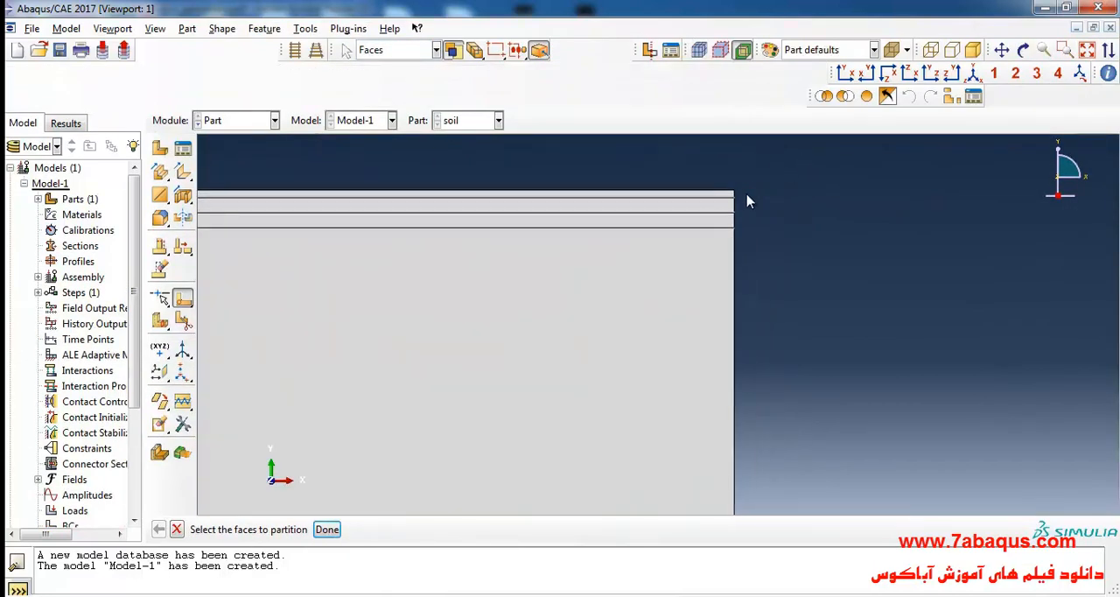
pyautogui.click(692, 218)
pyautogui.click(692, 238)
pyautogui.click(695, 281)
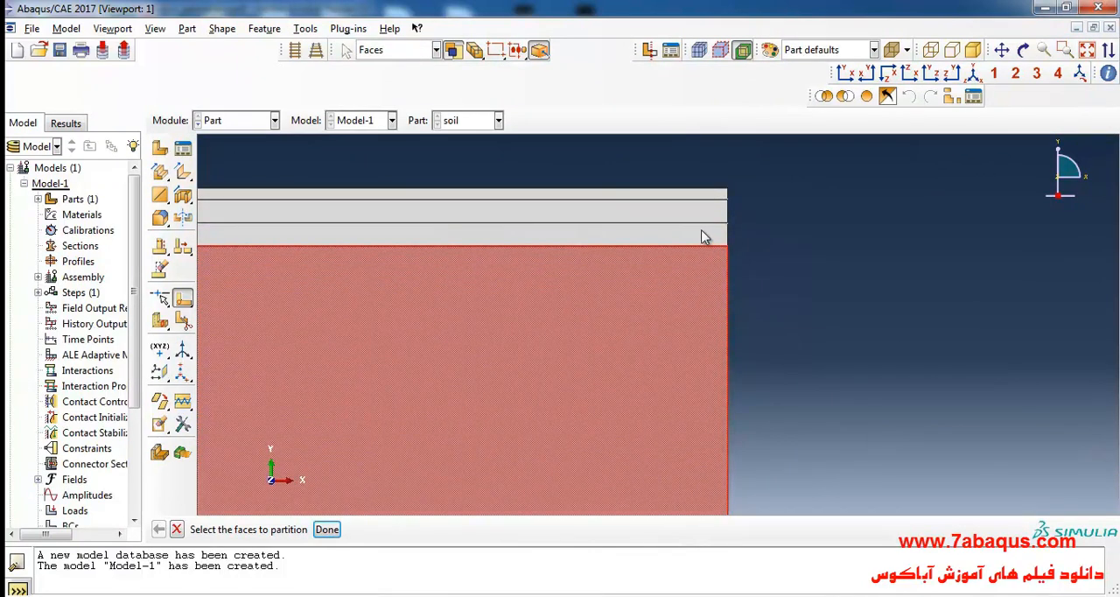
pyautogui.scroll(-2, 807, 215)
pyautogui.scroll(-4, 834, 207)
pyautogui.click(914, 238)
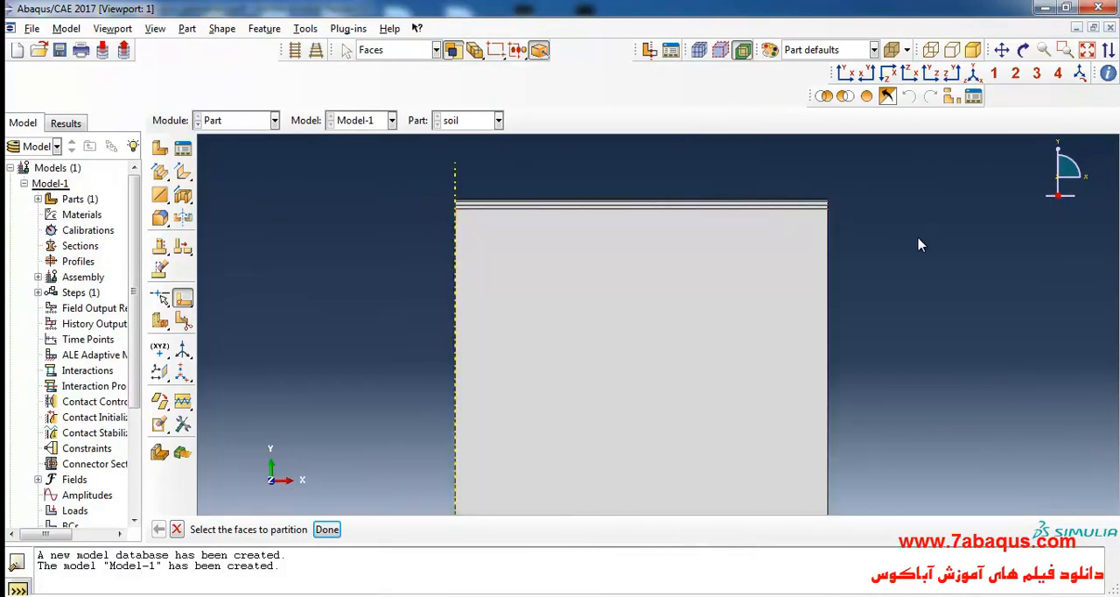
pyautogui.scroll(-1, 564, 133)
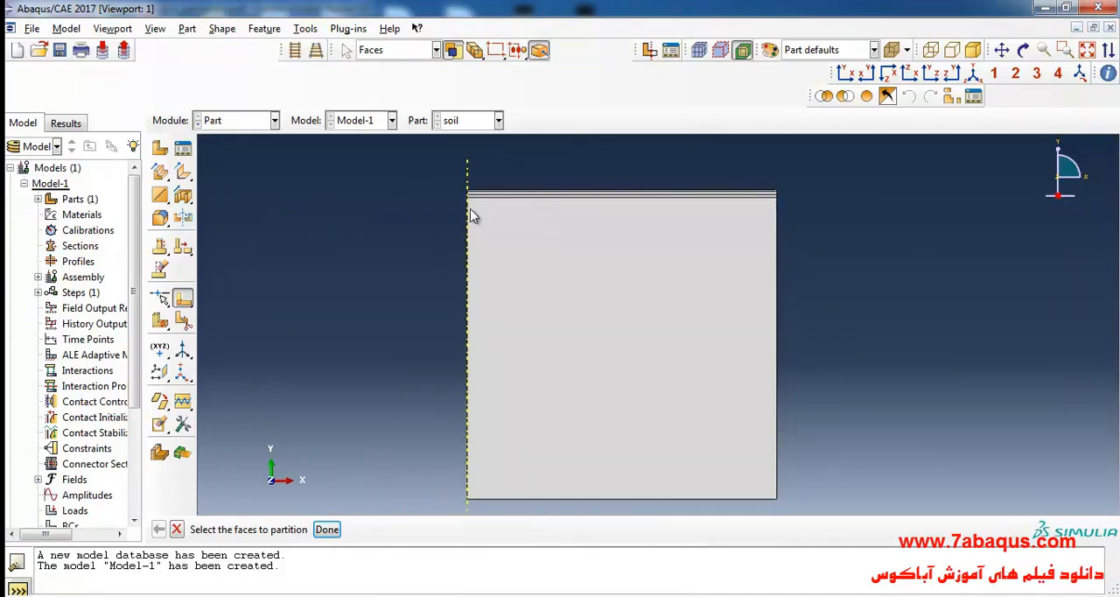
# Step: Switch to the Property module and review each layer's elastic modulus and Poisson's ratio in Figure 3.23 of the Acrobat Reader PDF
pyautogui.click(232, 122)
pyautogui.click(234, 159)
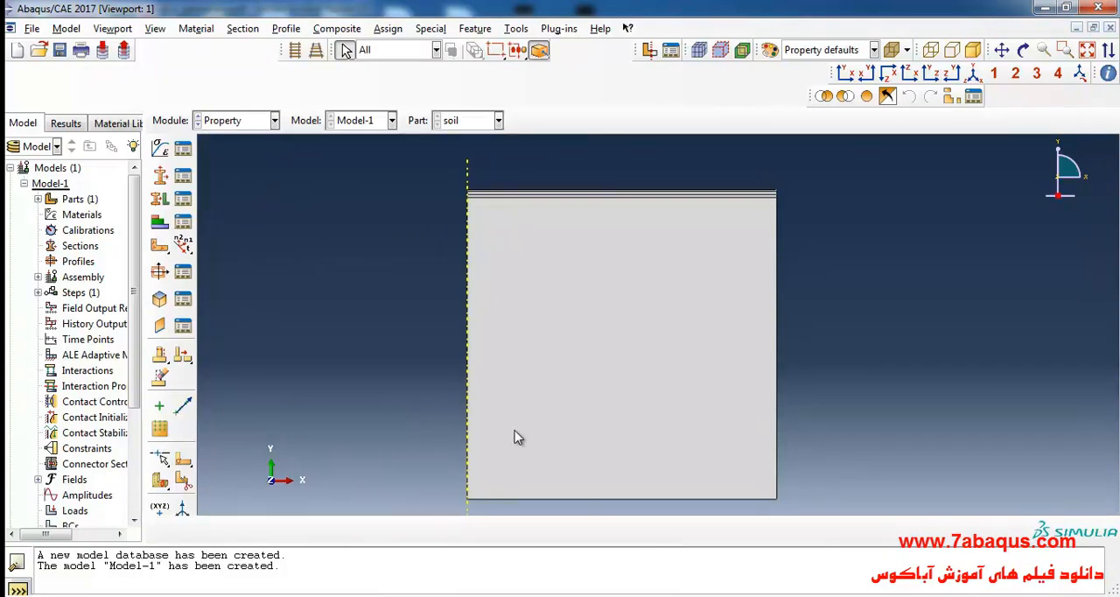
pyautogui.hotkey('alt', 'Tab')
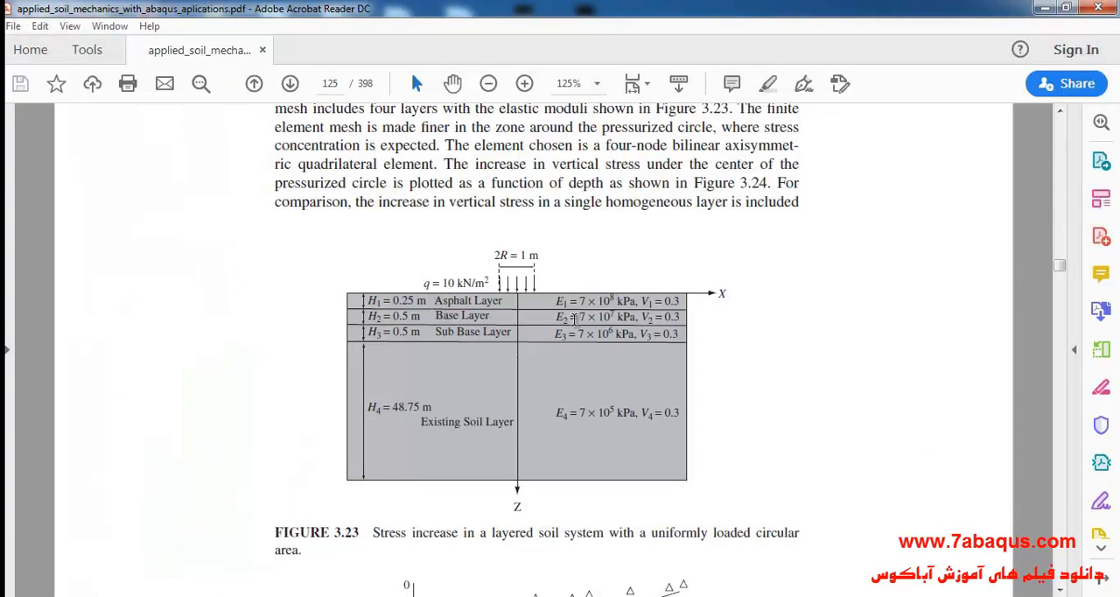
pyautogui.moveTo(556, 301); pyautogui.dragTo(677, 303)
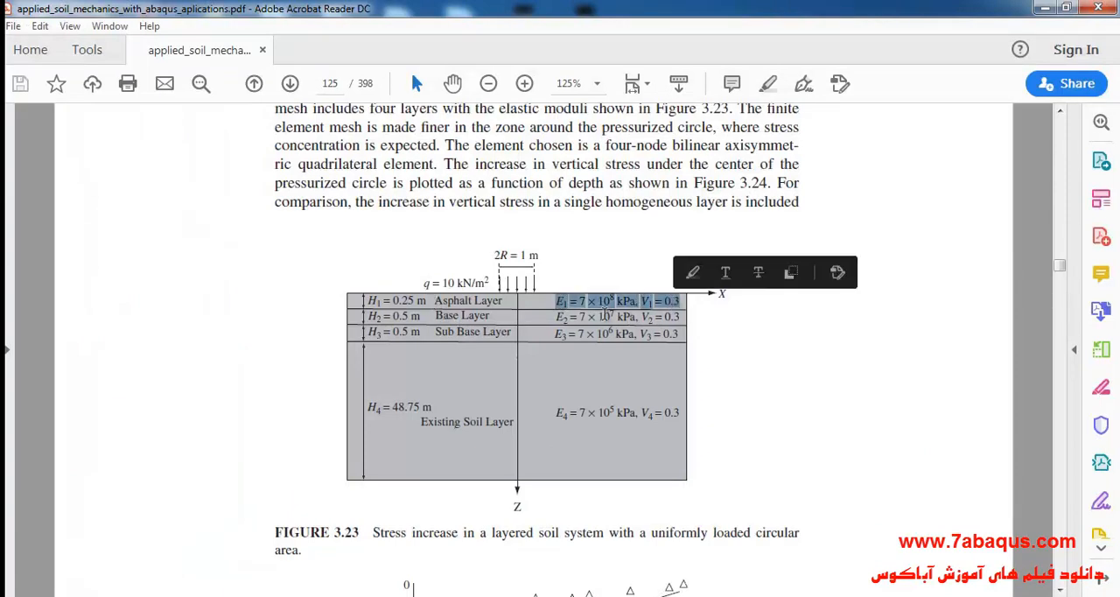
pyautogui.moveTo(557, 316); pyautogui.dragTo(677, 317)
pyautogui.moveTo(567, 334); pyautogui.dragTo(656, 335)
pyautogui.moveTo(556, 412); pyautogui.dragTo(654, 412)
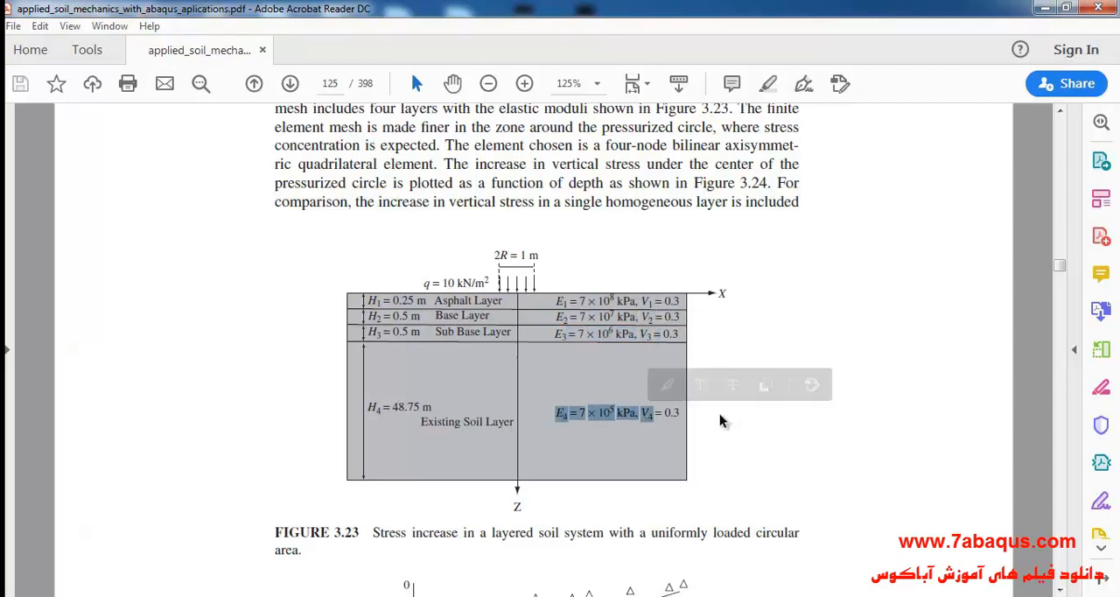
pyautogui.click(718, 419)
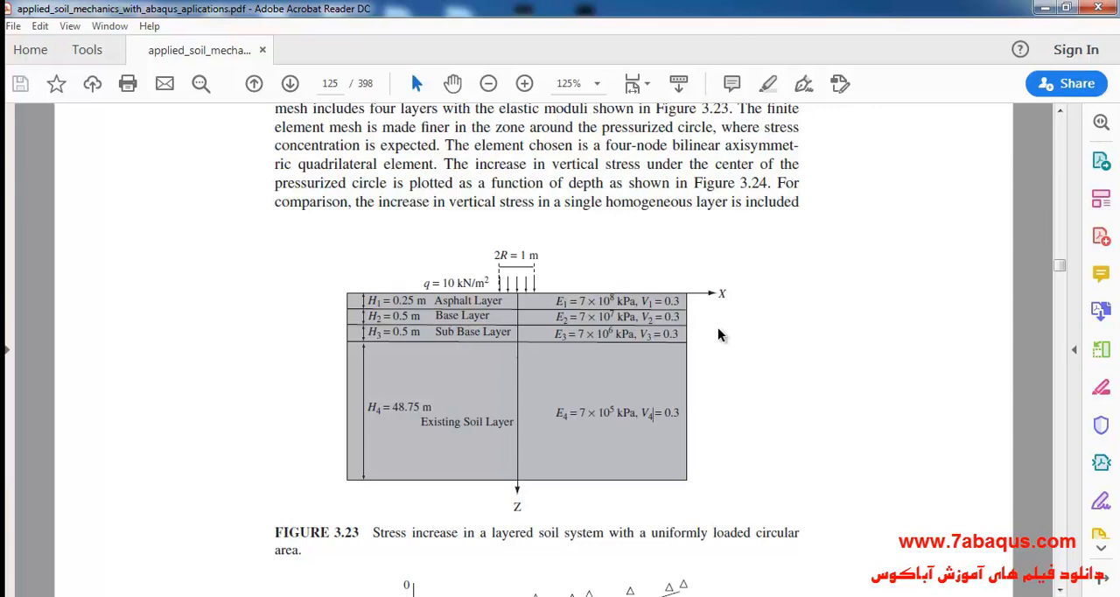
pyautogui.click(1043, 8)
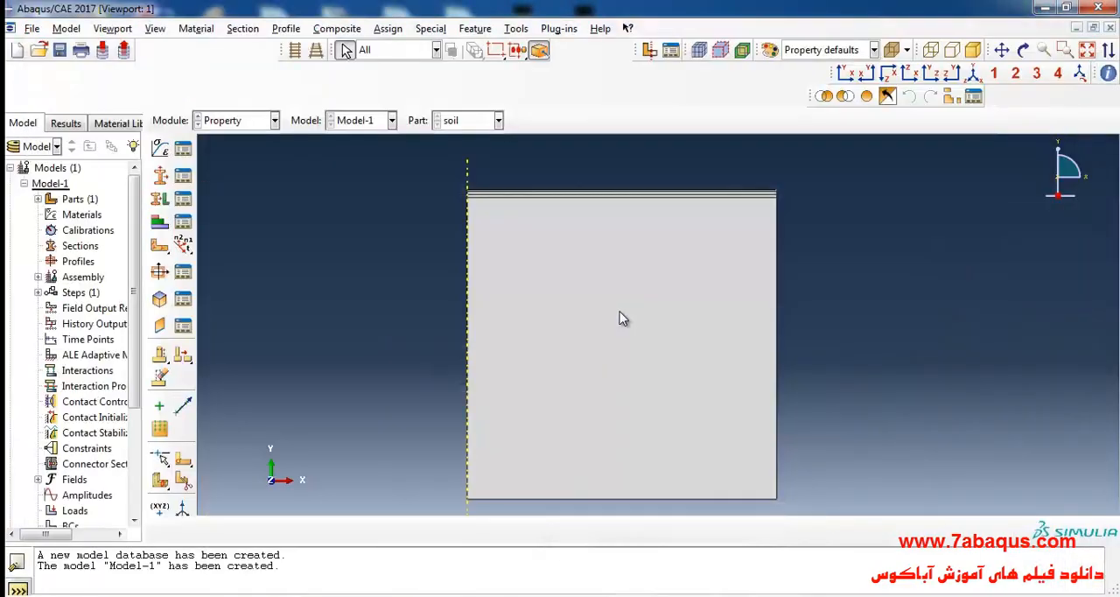
# Step: Create a material named "Asphalt layer" and add isotropic elastic behavior to it
pyautogui.click(160, 150)
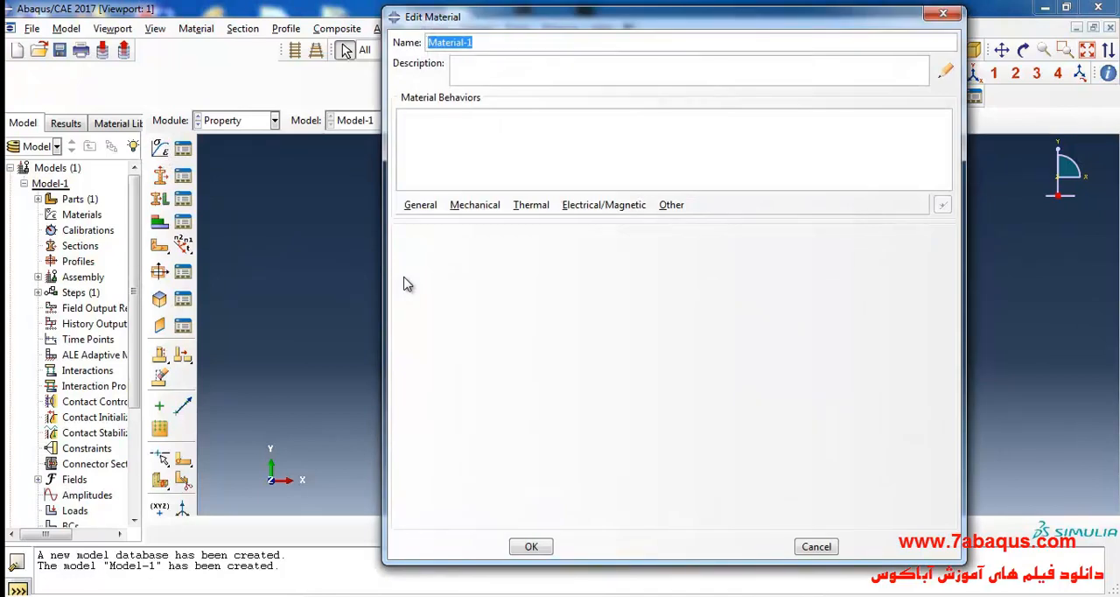
pyautogui.write('Asphalt layer')
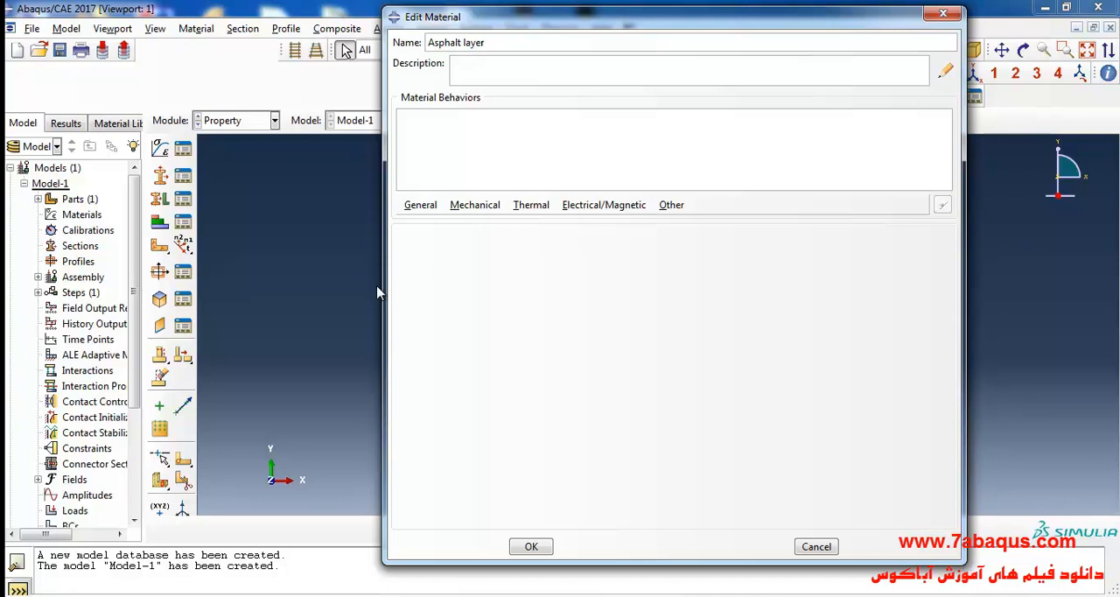
pyautogui.click(475, 206)
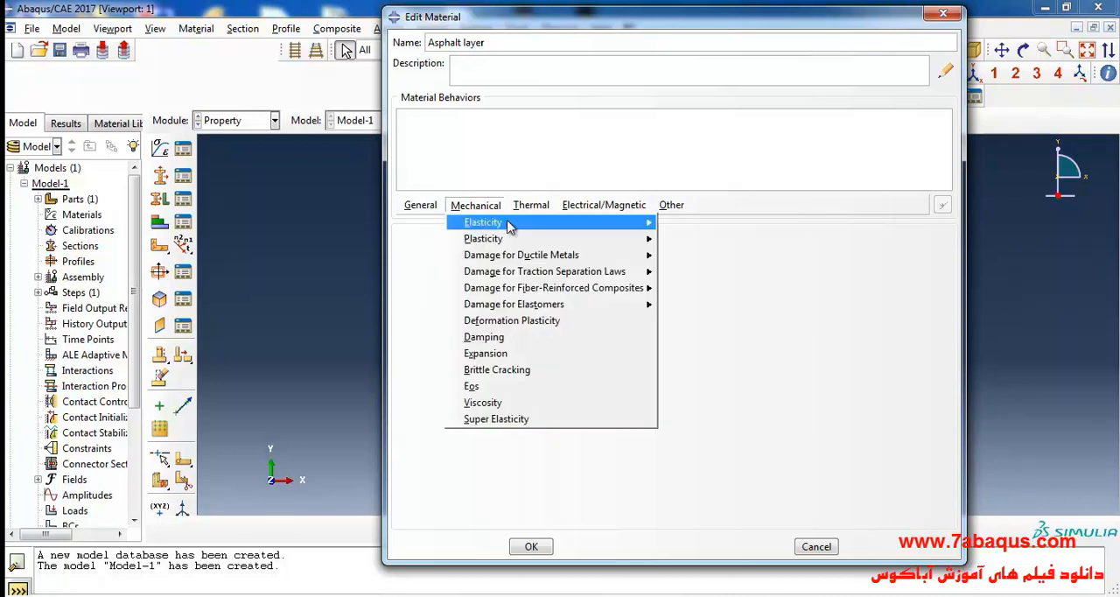
pyautogui.moveTo(507, 223)
pyautogui.click(680, 226)
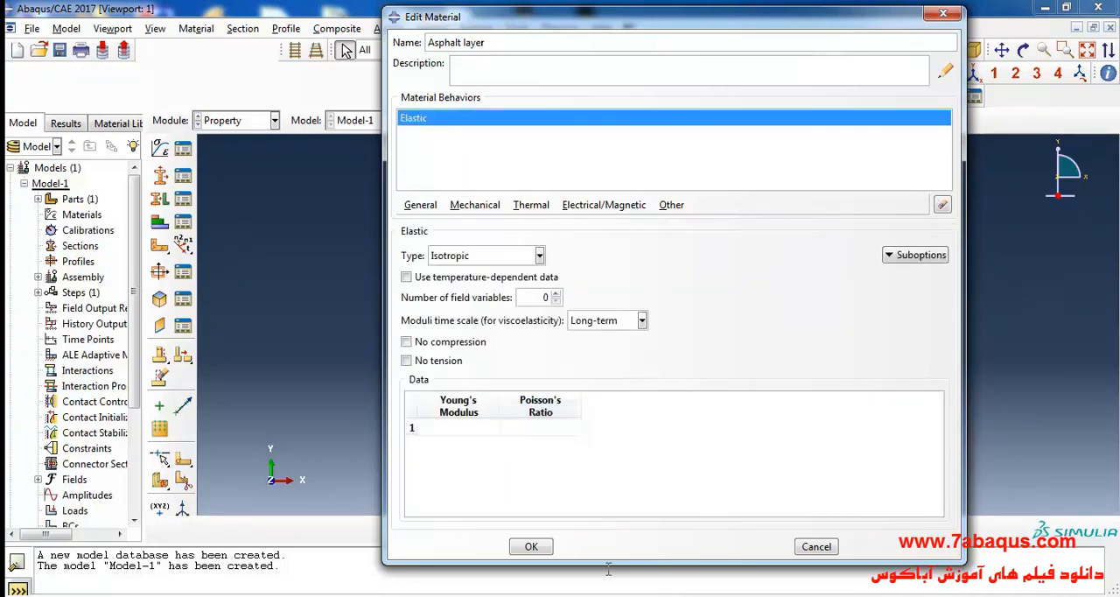
# Step: Look up the asphalt modulus in the PDF figure, then set the material's Young's modulus to 7e11 and Poisson's ratio to 0.3
pyautogui.hotkey('alt', 'Tab')
pyautogui.moveTo(557, 301); pyautogui.dragTo(636, 301)
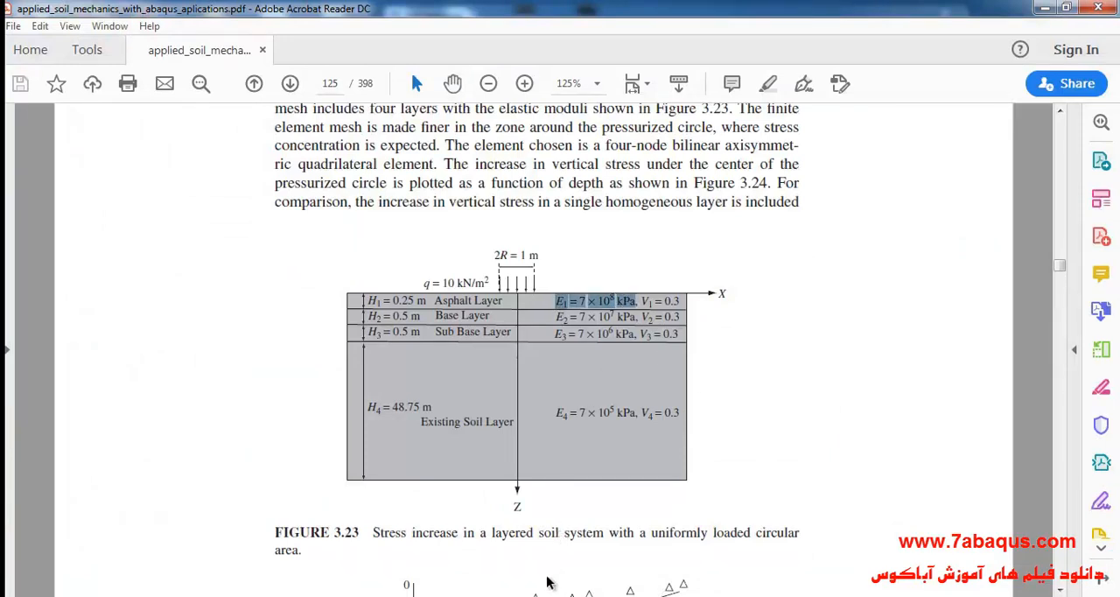
pyautogui.hotkey('alt', 'Tab')
pyautogui.click(454, 429)
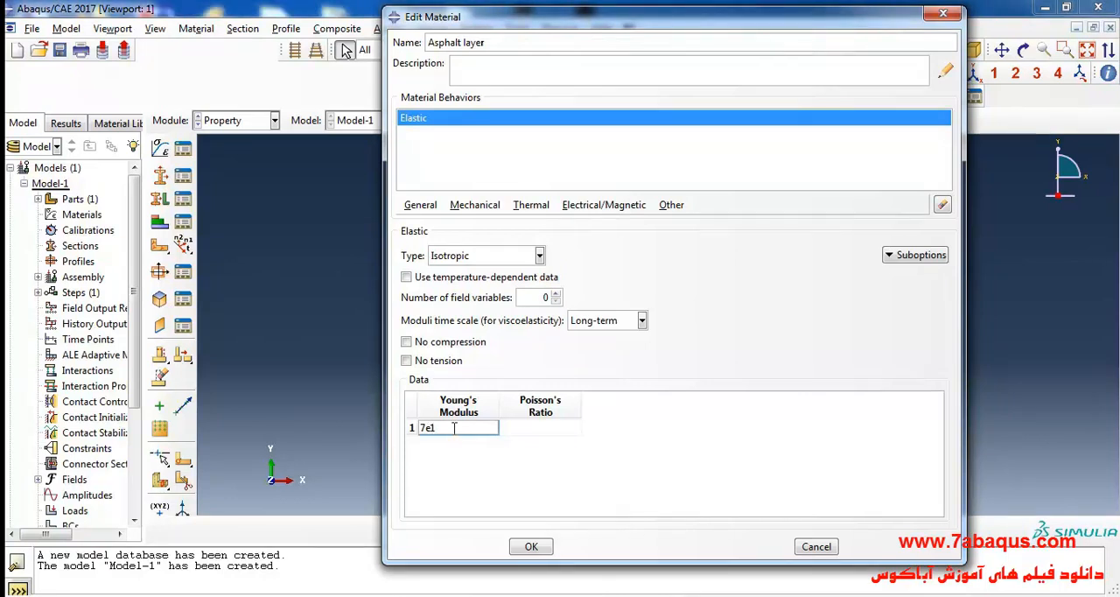
pyautogui.click(544, 432)
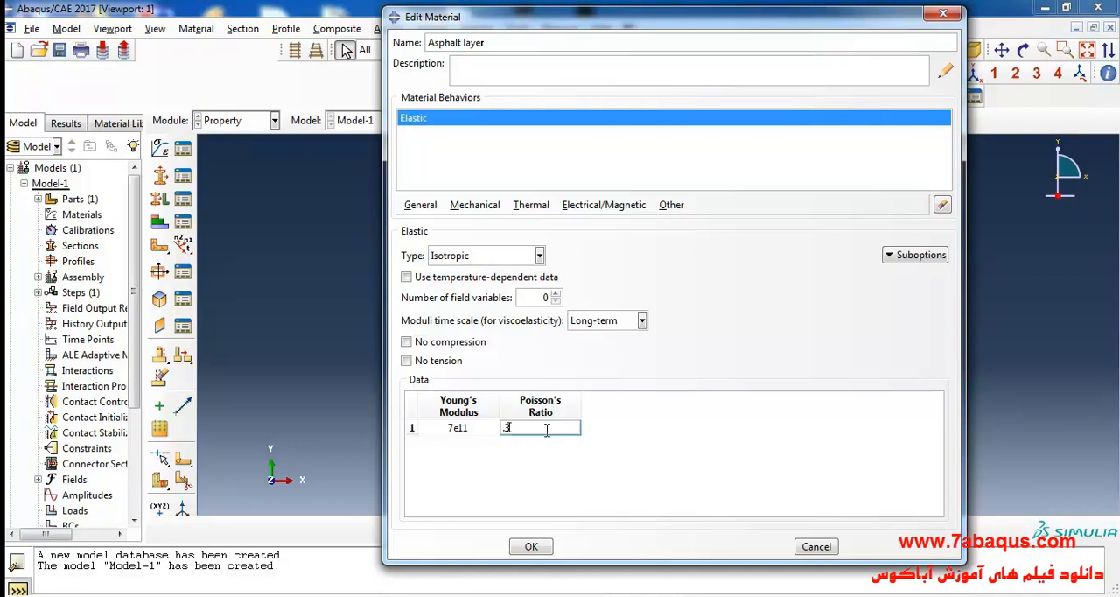
# Step: Recheck the asphalt layer's modulus in Figure 3.23 of the PDF and save the Asphalt layer material in Abaqus/CAE
pyautogui.click(660, 595)
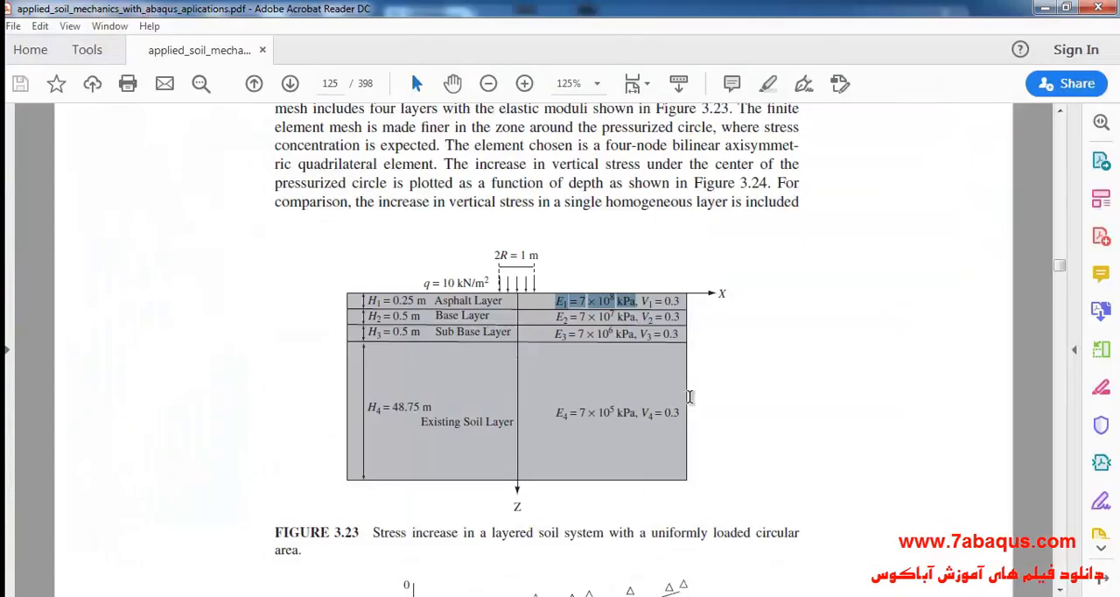
pyautogui.moveTo(556, 301); pyautogui.dragTo(614, 302)
pyautogui.click(606, 337)
pyautogui.click(673, 595)
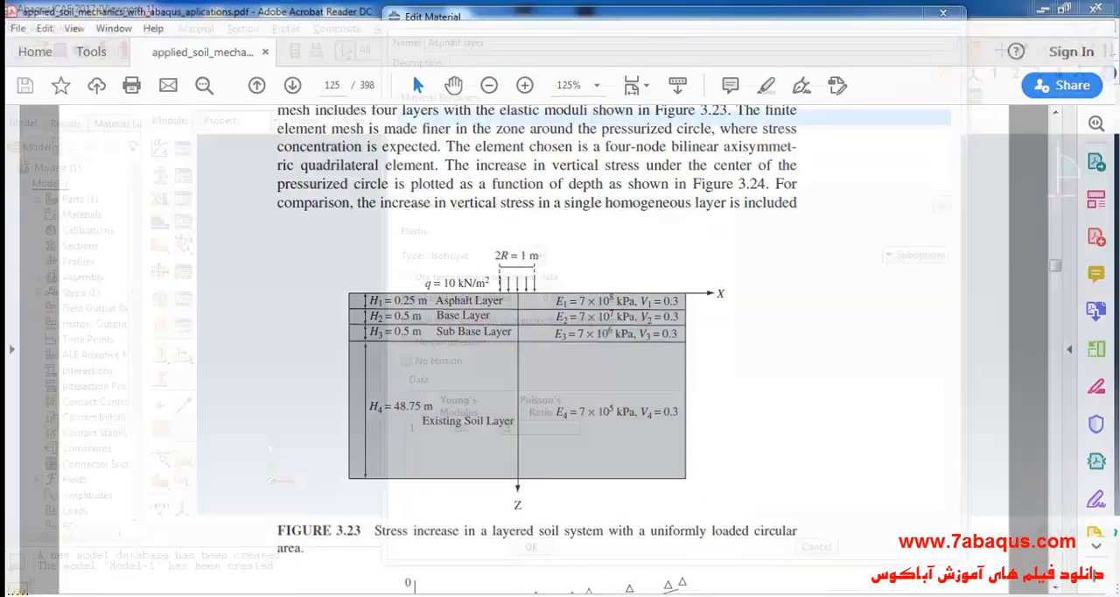
pyautogui.click(530, 548)
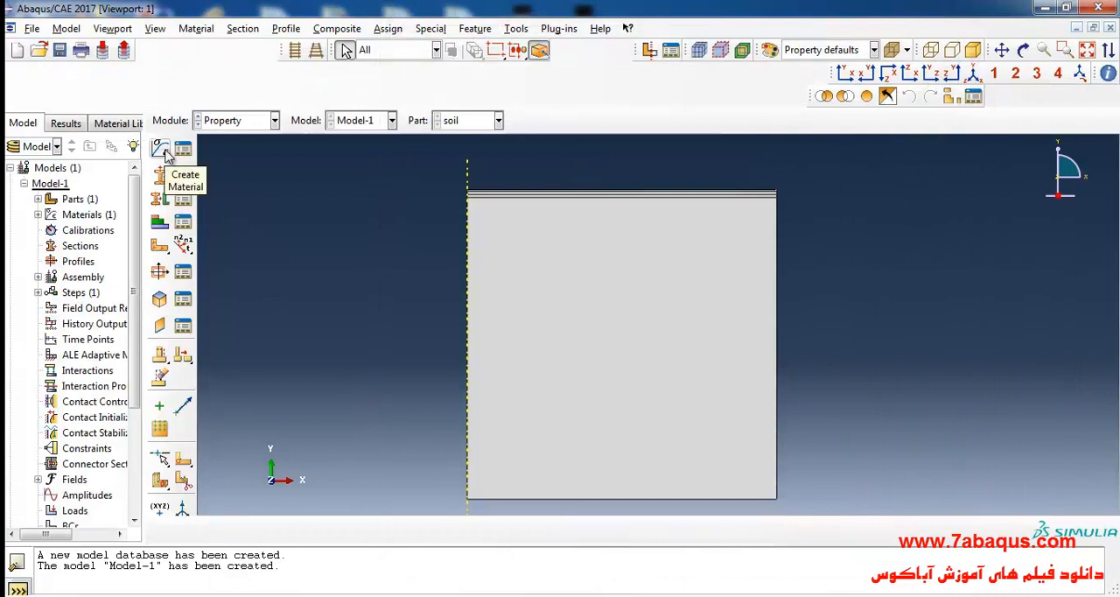
# Step: Create a second material named "Base layer" with isotropic elastic behavior
pyautogui.click(160, 149)
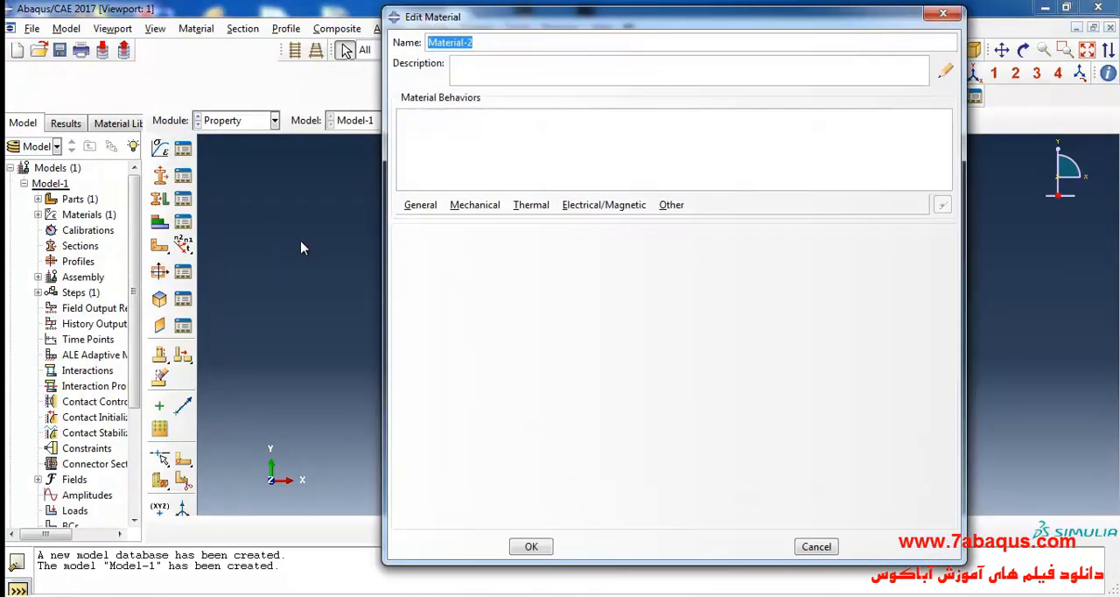
pyautogui.write('Base layer')
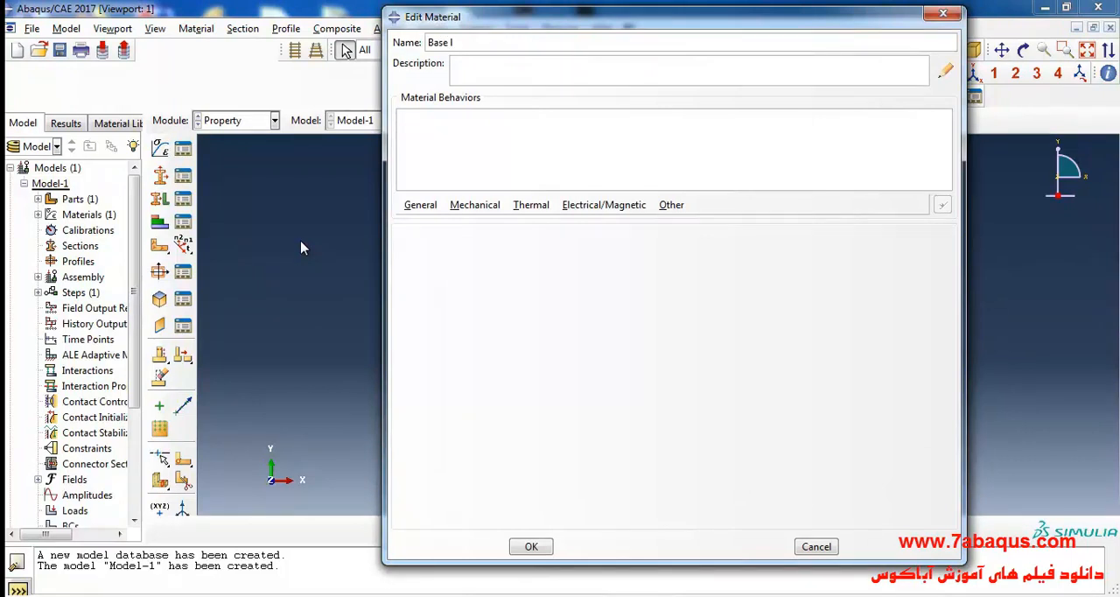
pyautogui.click(475, 205)
pyautogui.moveTo(650, 229)
pyautogui.click(686, 225)
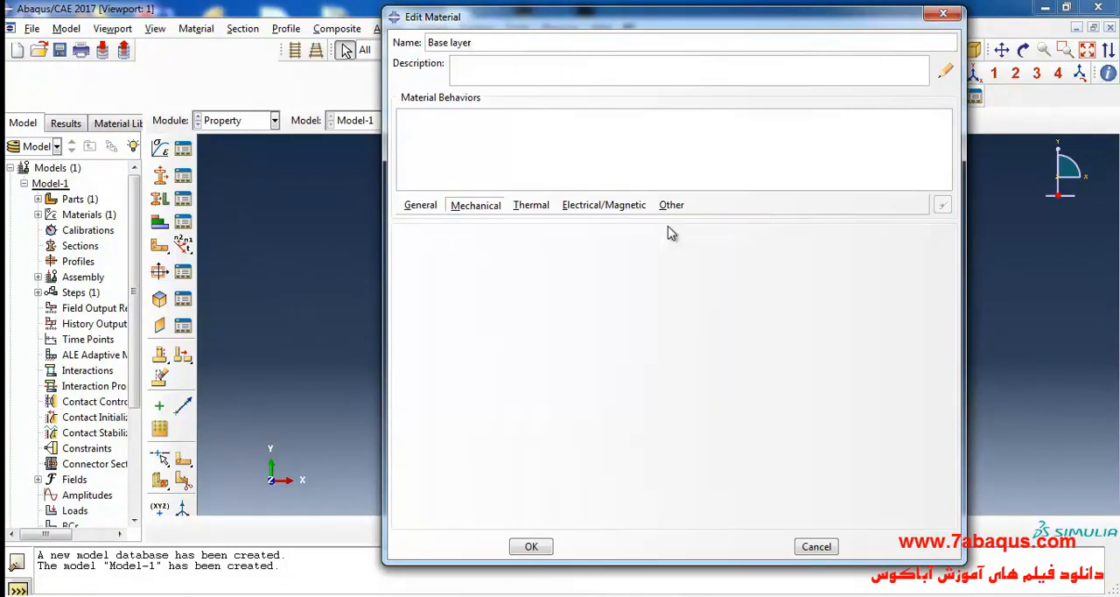
# Step: Look up the base layer's modulus in Figure 3.23 of the PDF and enter it as the Base layer material's Young's modulus
pyautogui.click(684, 595)
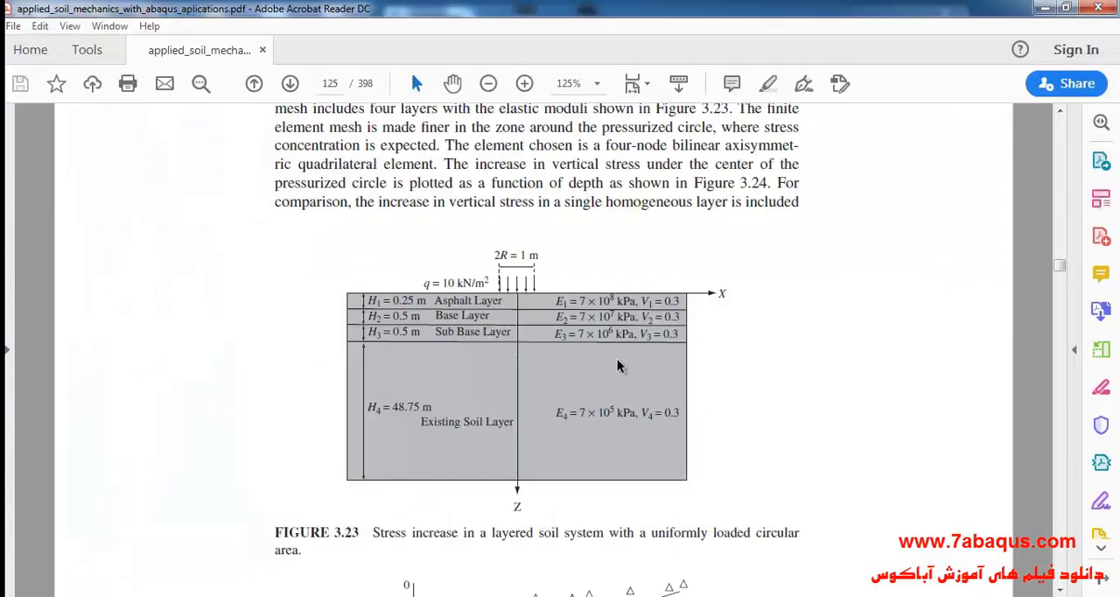
pyautogui.moveTo(558, 320); pyautogui.dragTo(618, 318)
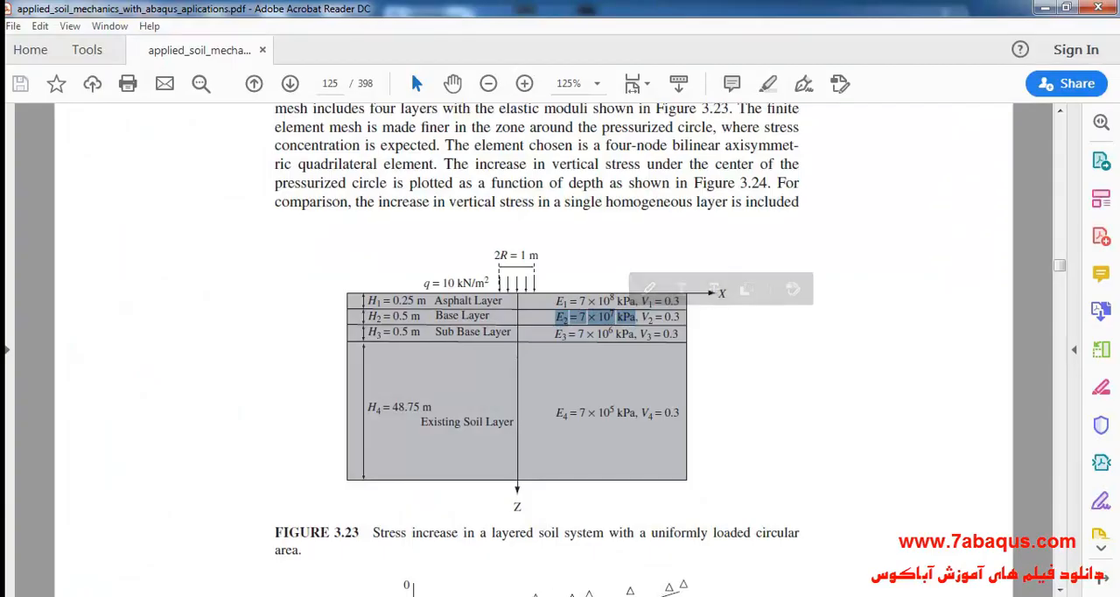
pyautogui.click(530, 594)
pyautogui.click(468, 427)
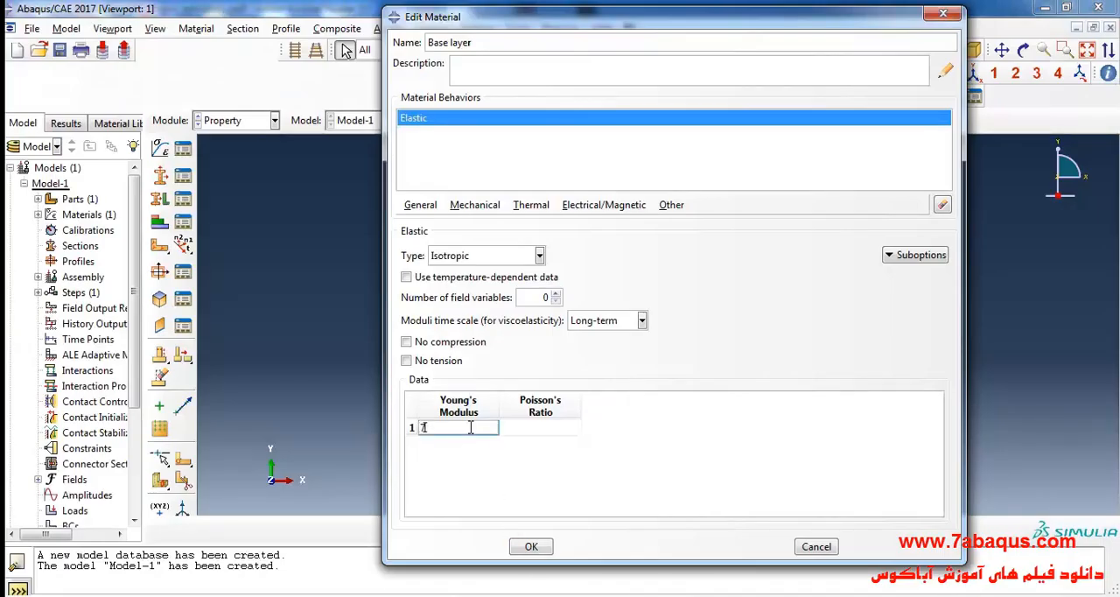